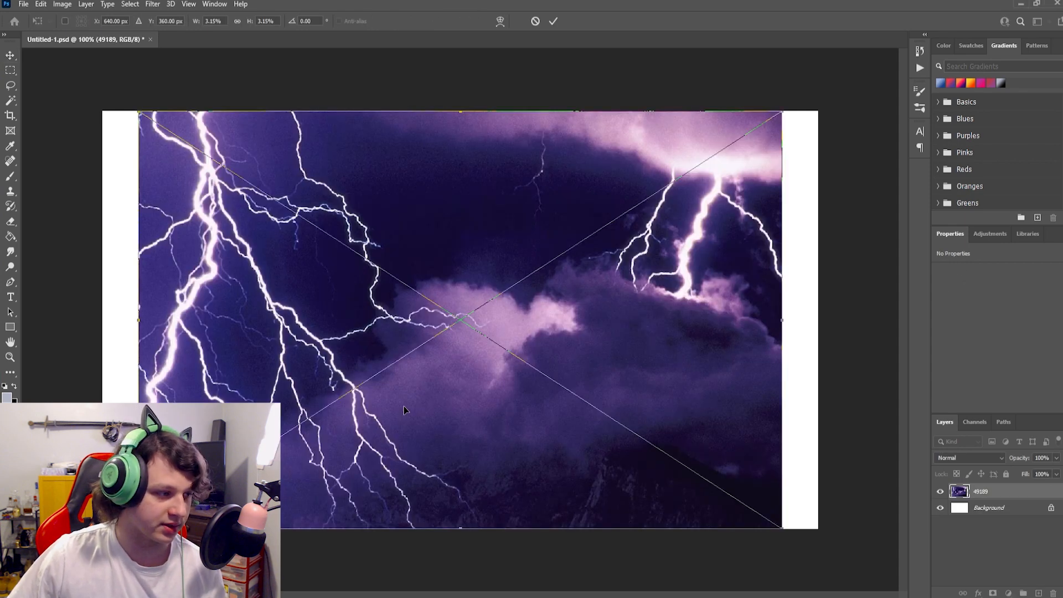
Commit the placed lightning image 49189 at canvas height and move it flush with the canvas's left edge.
click(10, 55)
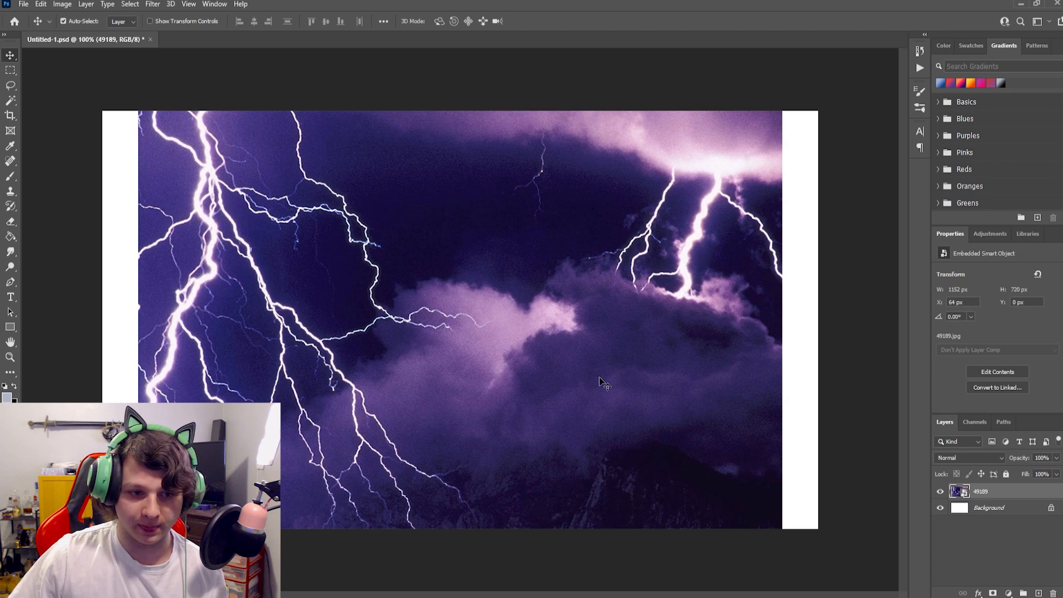
drag(600, 381, 562, 377)
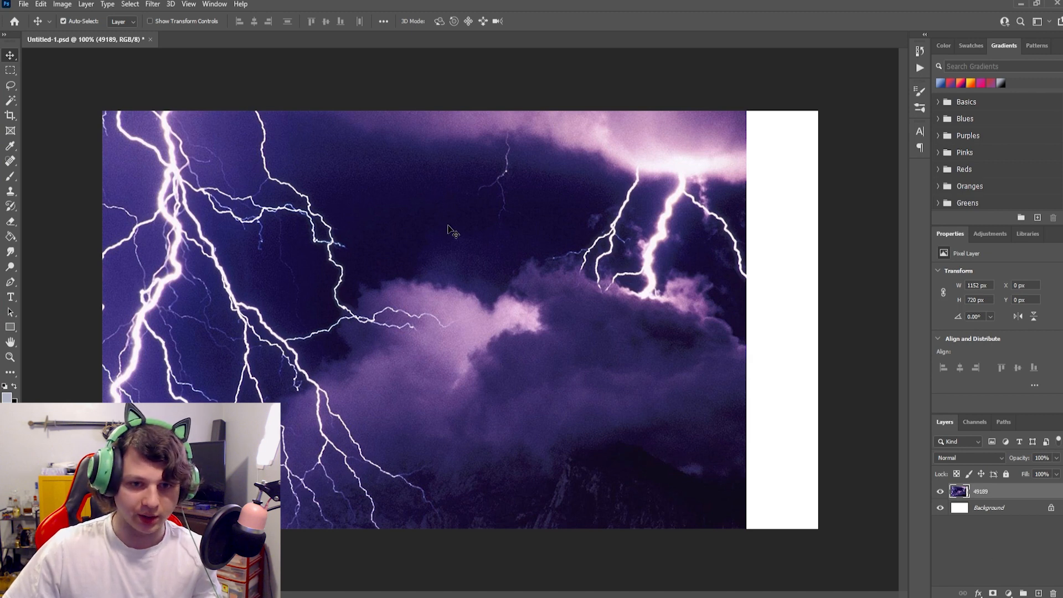
key(ctrl)
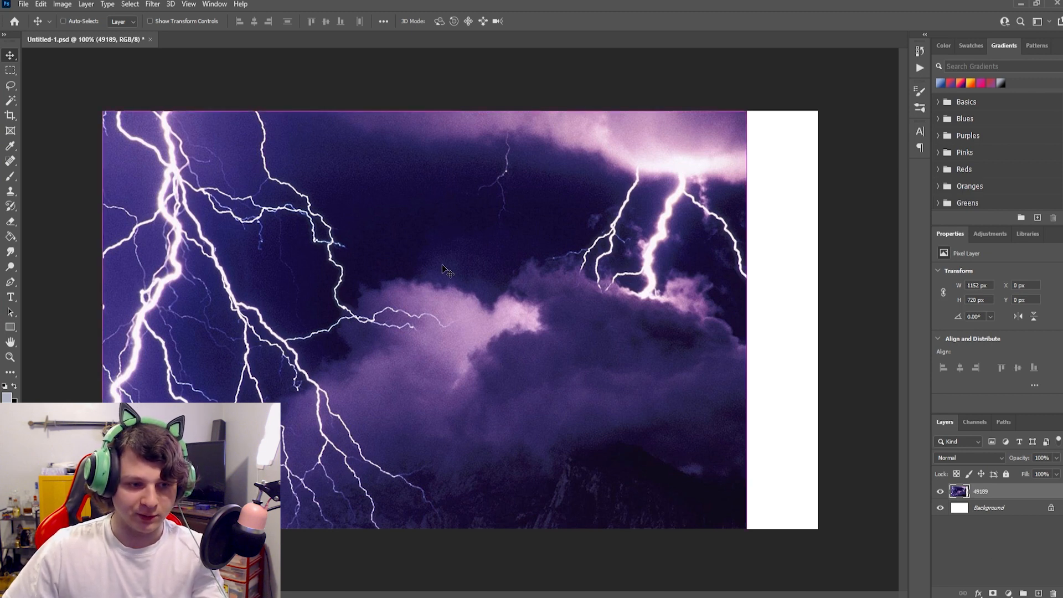
key(ctrl+t)
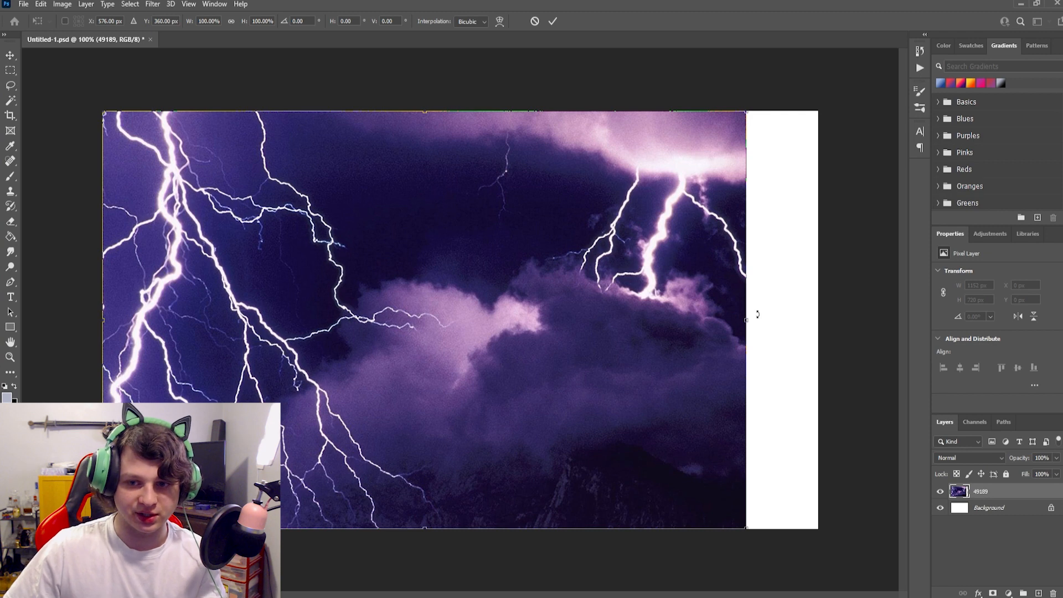
drag(747, 318, 818, 317)
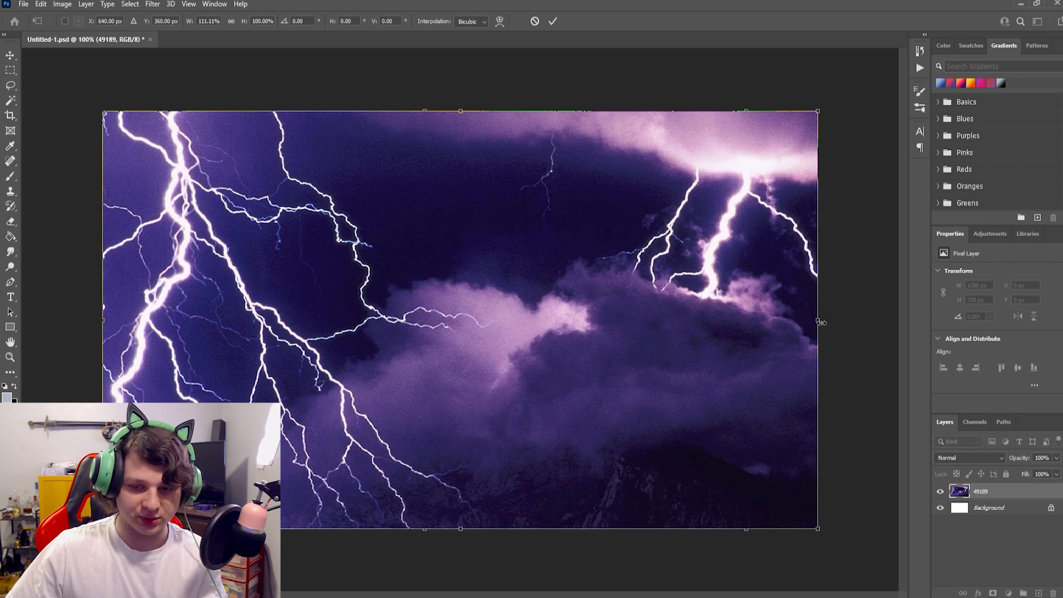
key(ctrl+z)
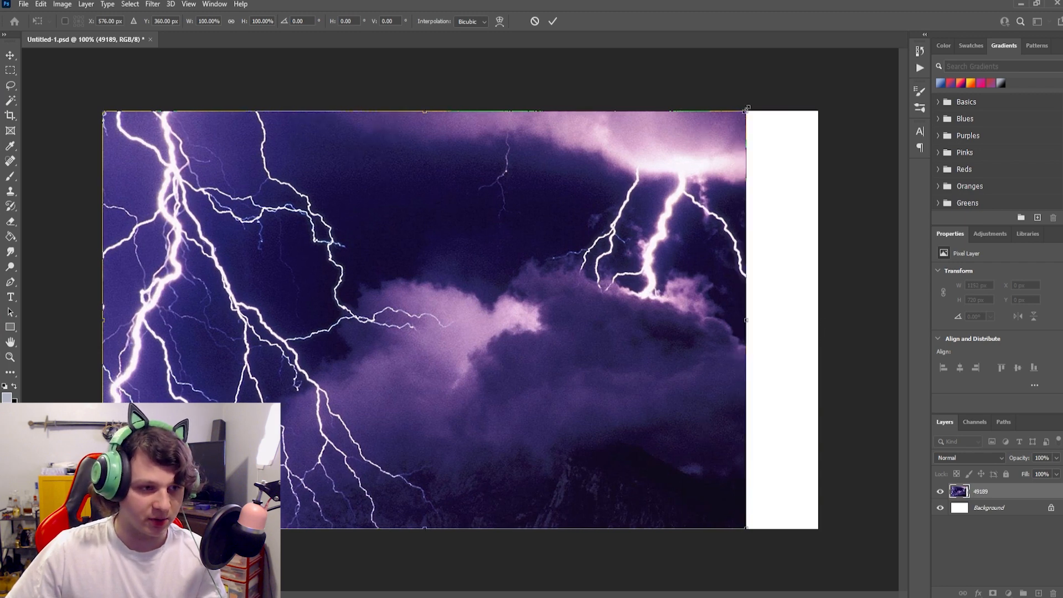
drag(746, 108, 831, 86)
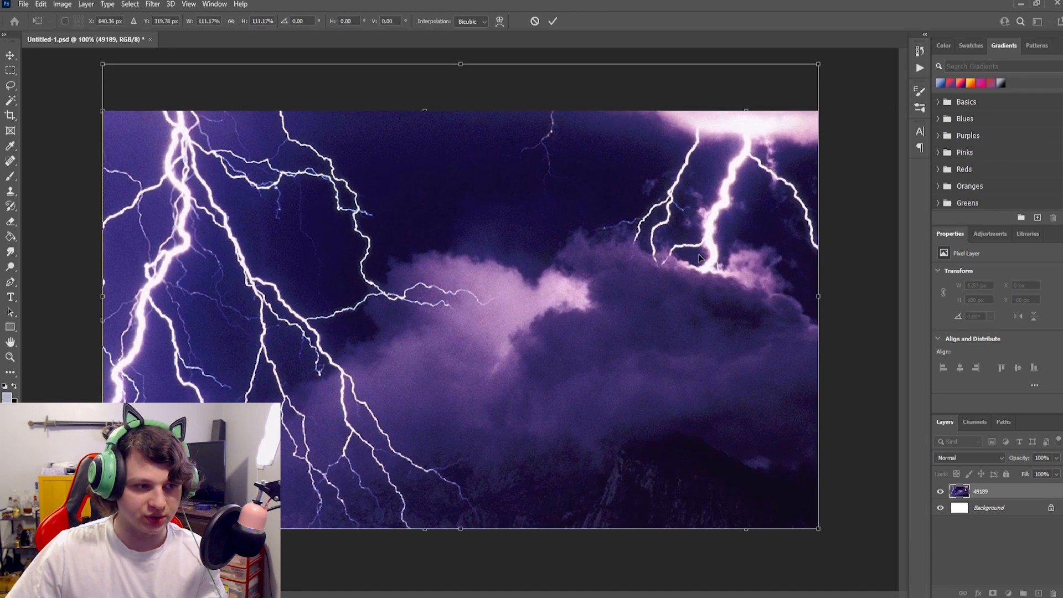
drag(701, 259, 699, 282)
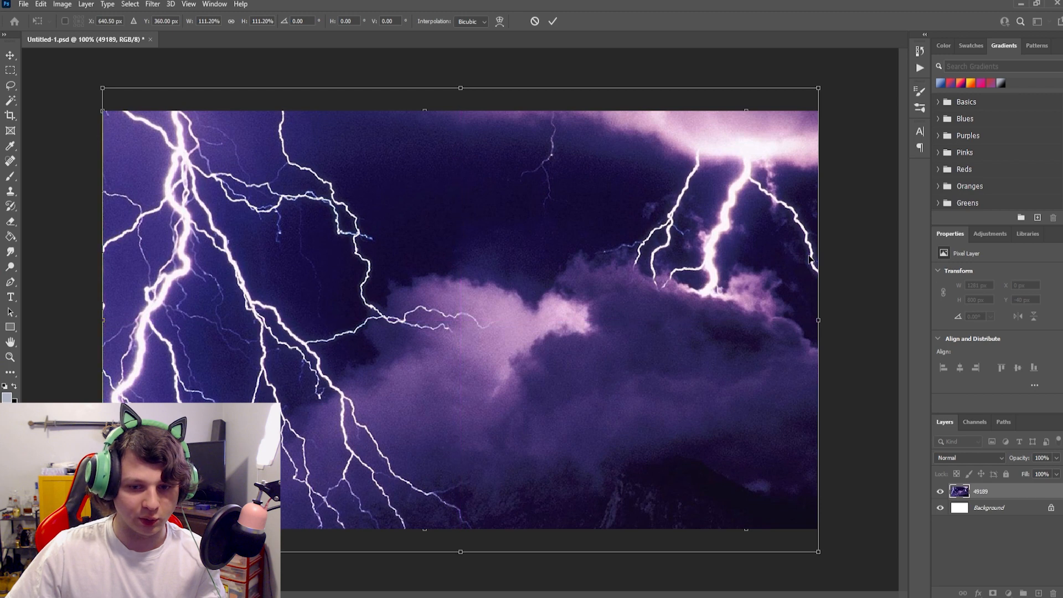
key(ctrl+z)
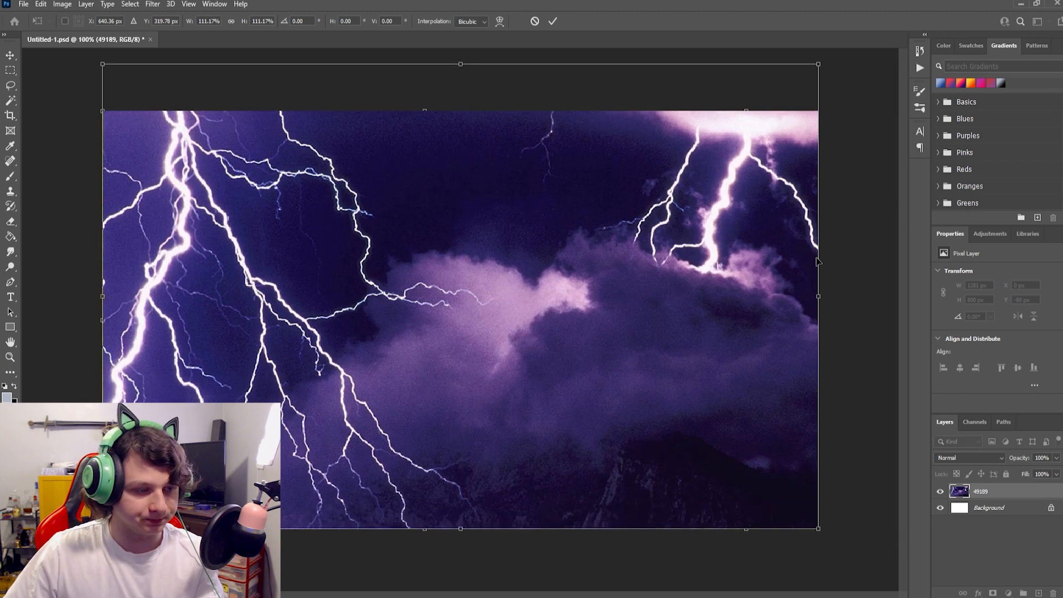
key(Escape)
Copy a full-height strip about 178 px wide from the lightning image's right end onto its own layer.
click(11, 70)
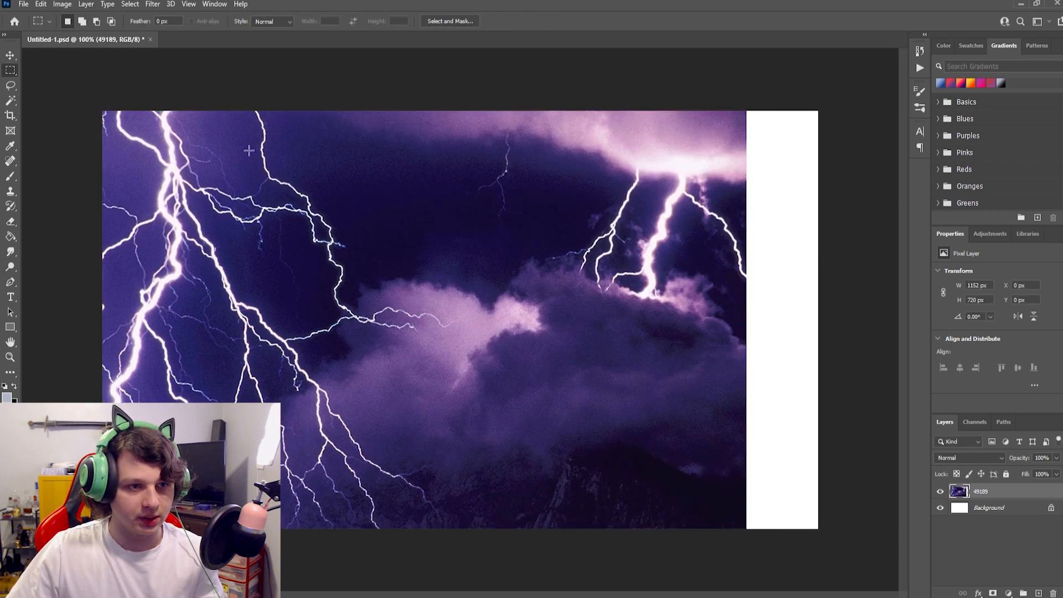
drag(647, 108, 774, 570)
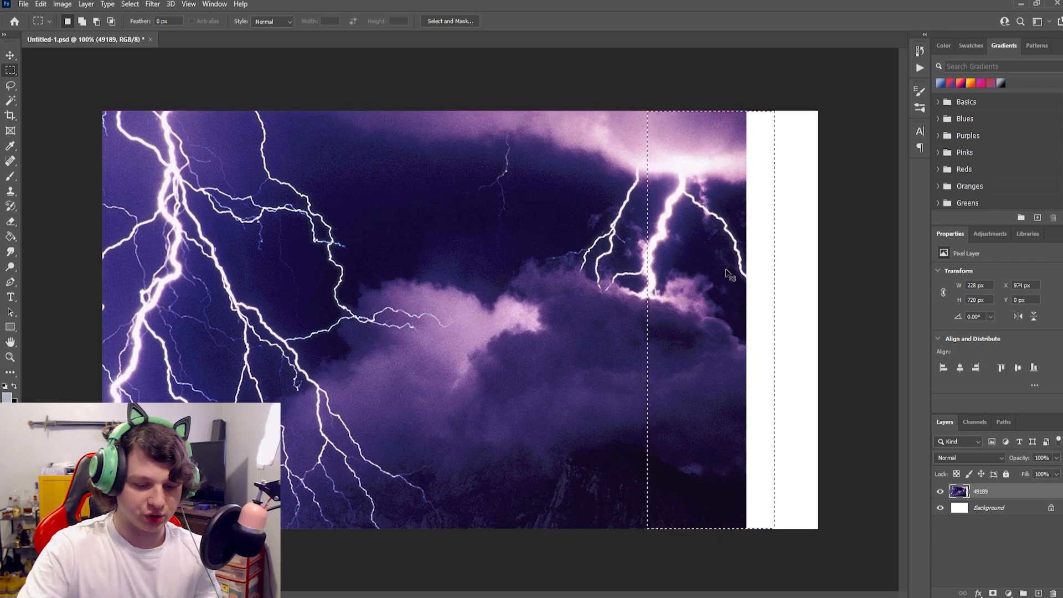
key(ctrl+j)
Stretch the copied strip horizontally to about 172% so it fills the white gap up to the canvas's right edge.
key(ctrl+t)
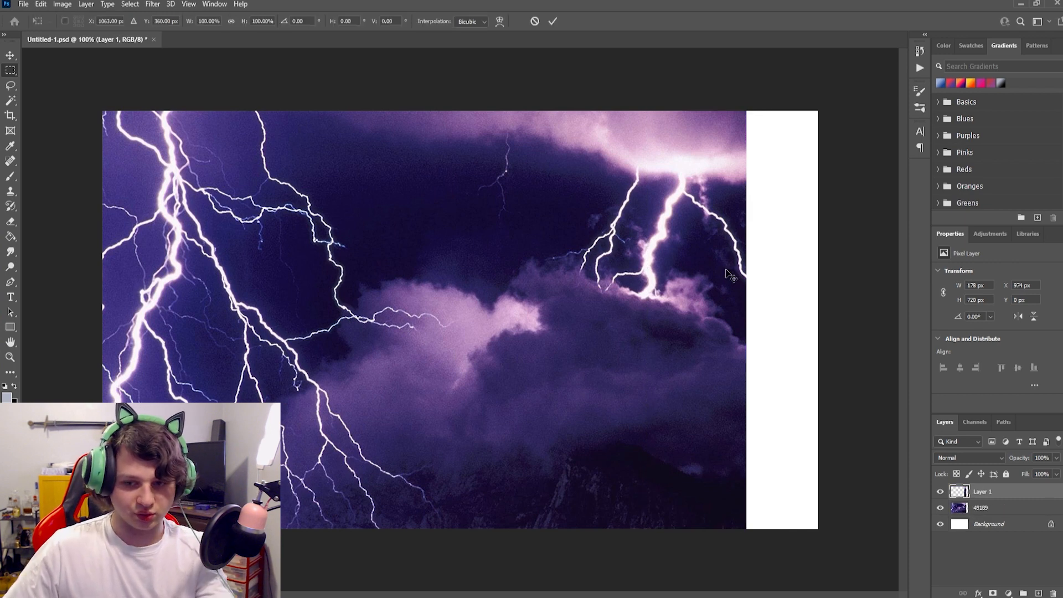
drag(748, 322, 818, 320)
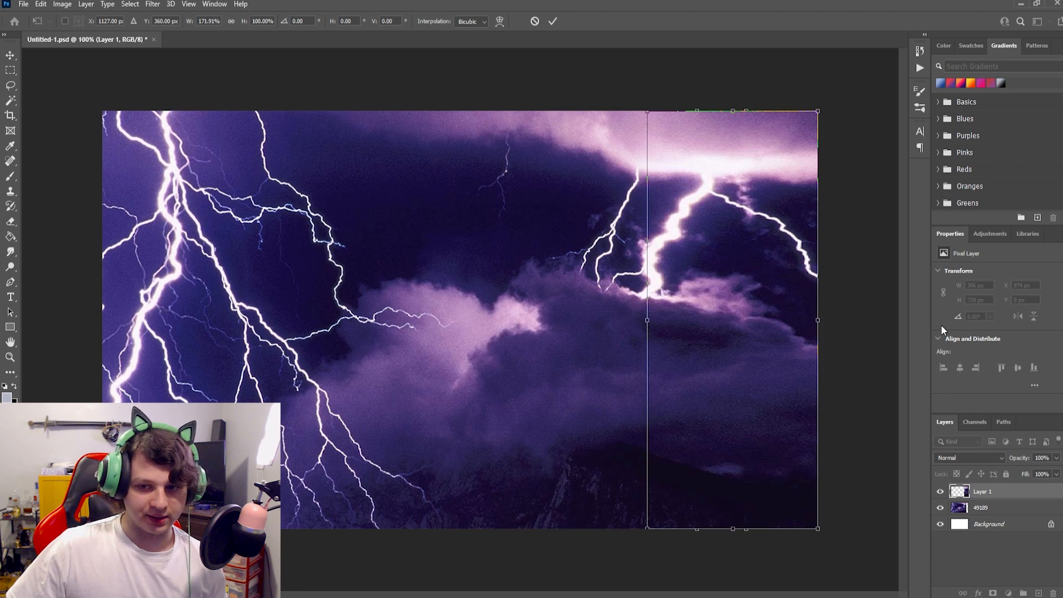
key(Return)
key(m)
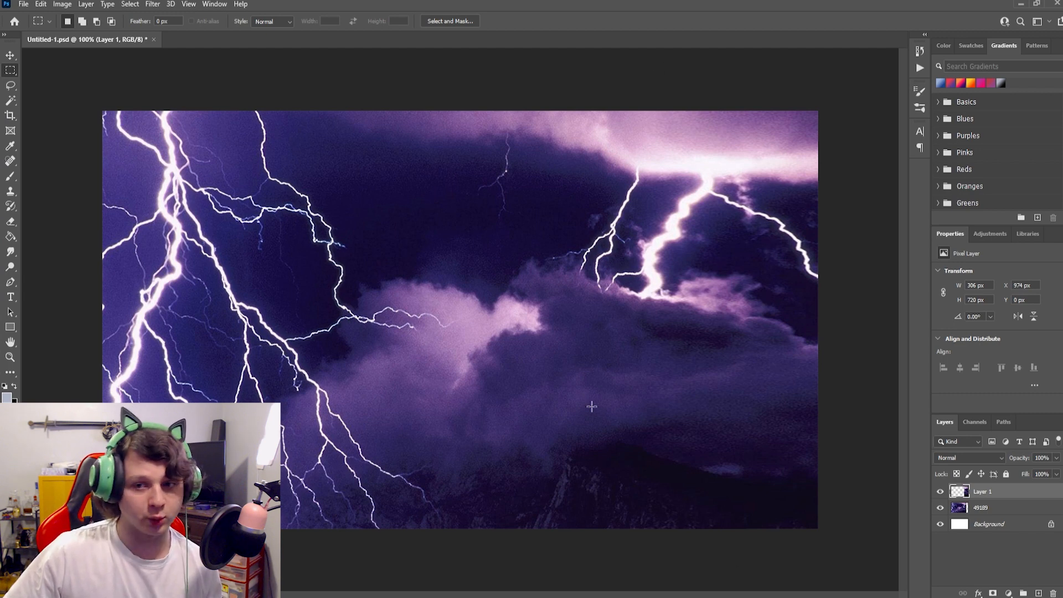
Place the American Psycho poster ap1 in the canvas centre, rasterize it and select the man with Select Subject.
click(10, 56)
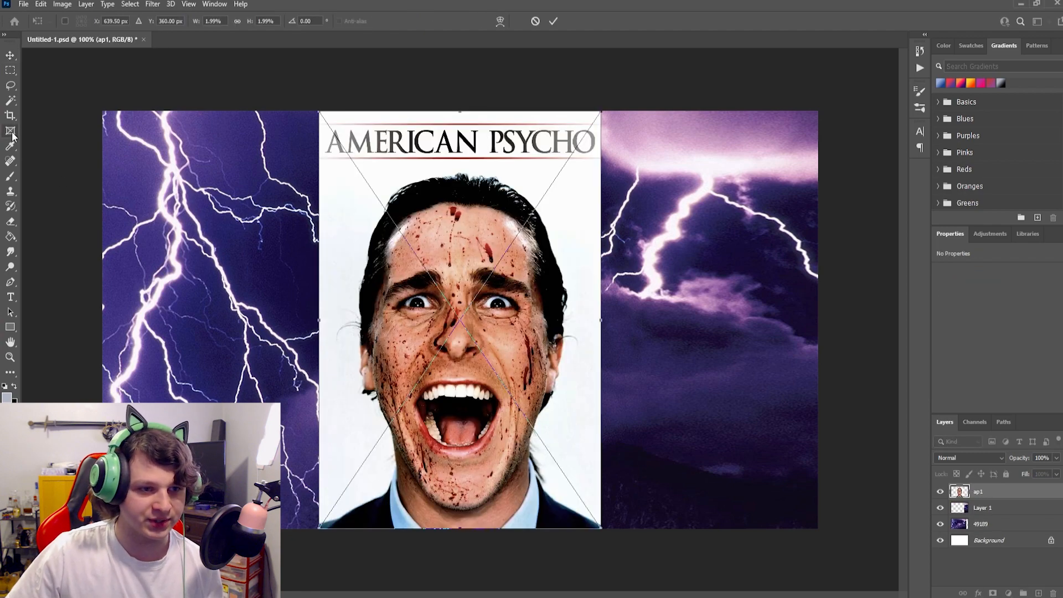
click(10, 102)
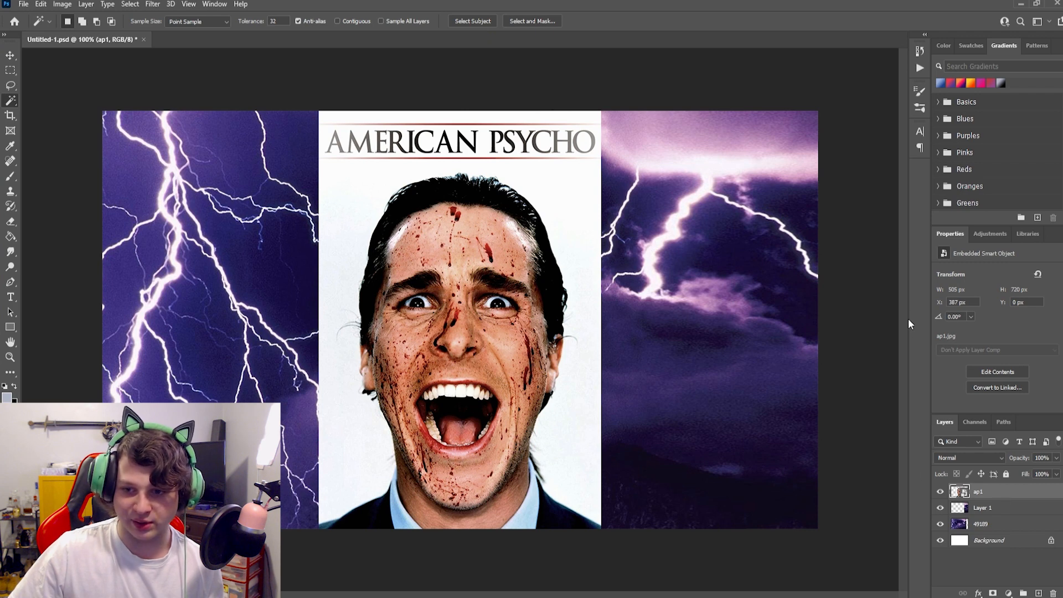
click(487, 22)
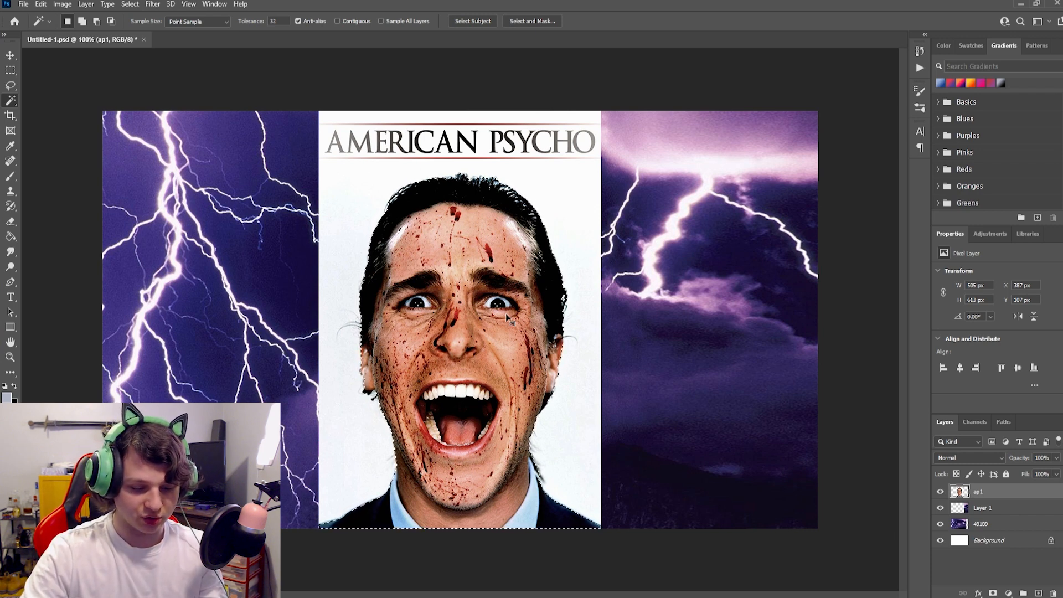
Invert the selection, delete the poster's white background and title around the man, and deselect.
key(ctrl+a)
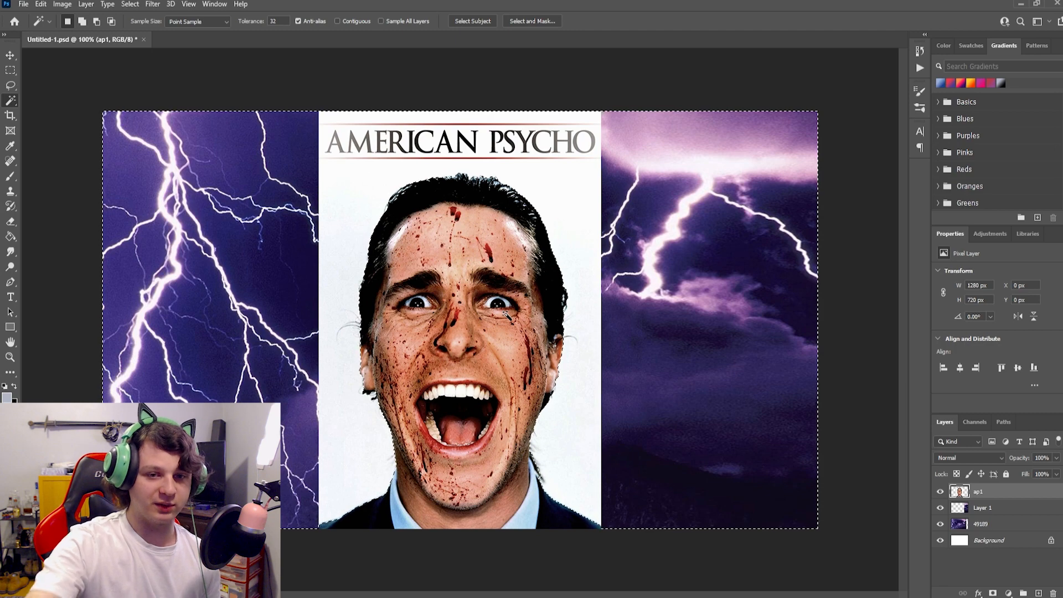
key(Delete)
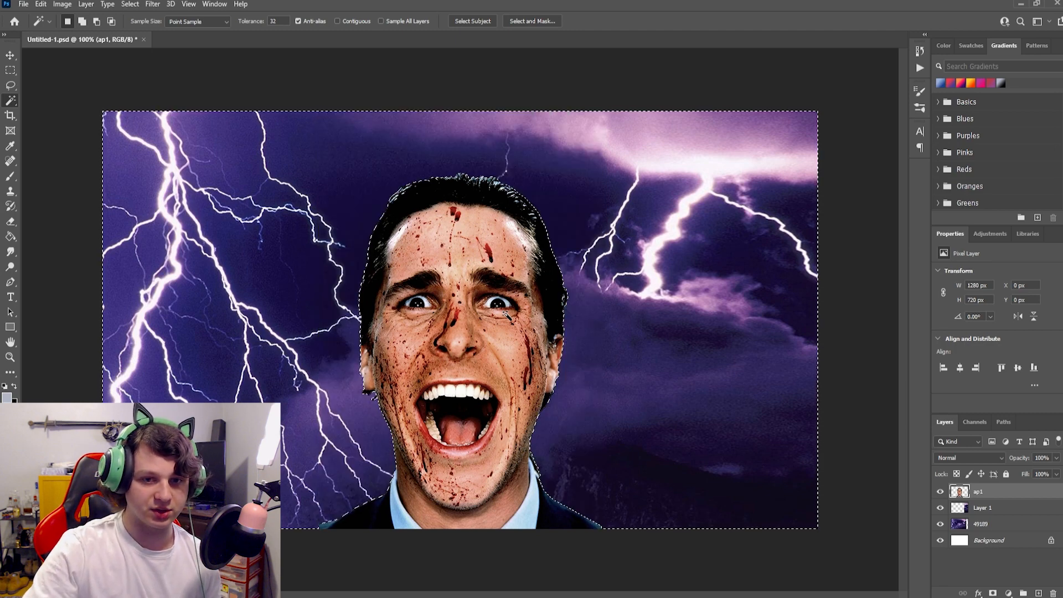
key(ctrl+z)
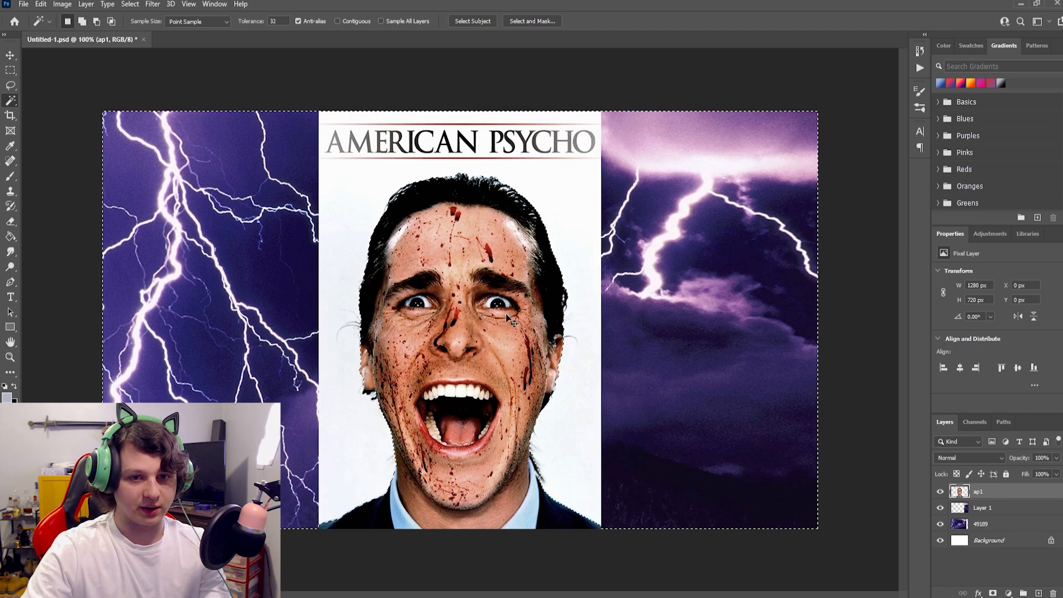
key(ctrl+shift+i)
key(Delete)
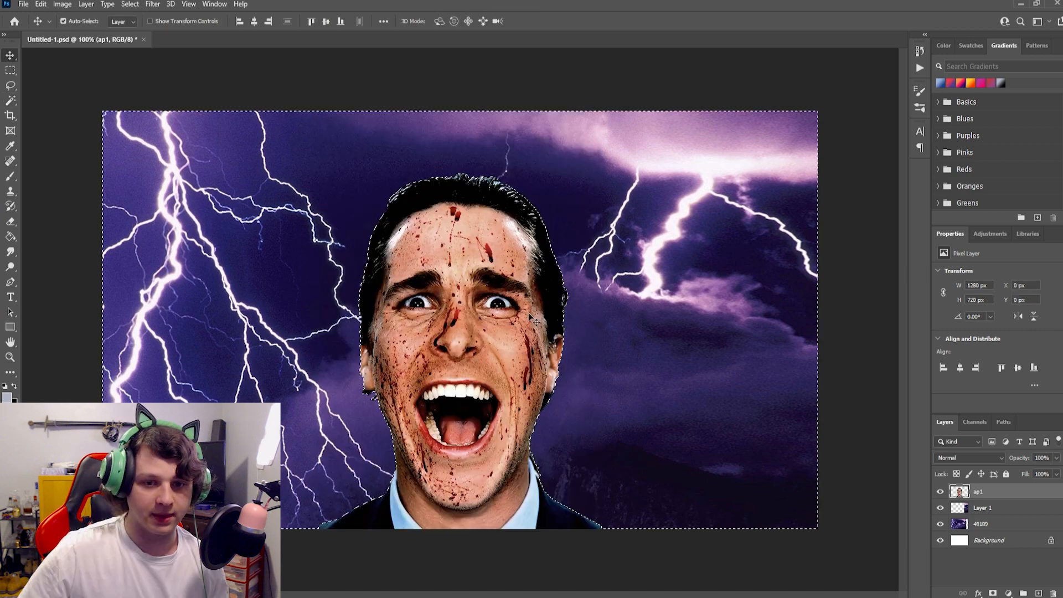
key(ctrl+d)
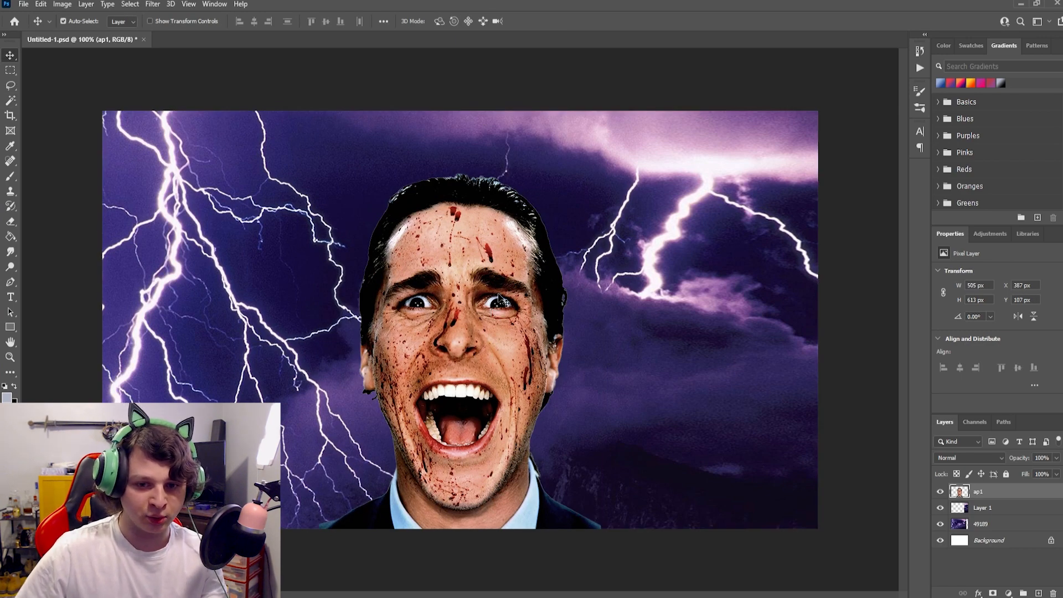
Move the cut-out man to the right side of the canvas and scale him up to about 116%.
drag(492, 310, 682, 295)
key(ctrl+t)
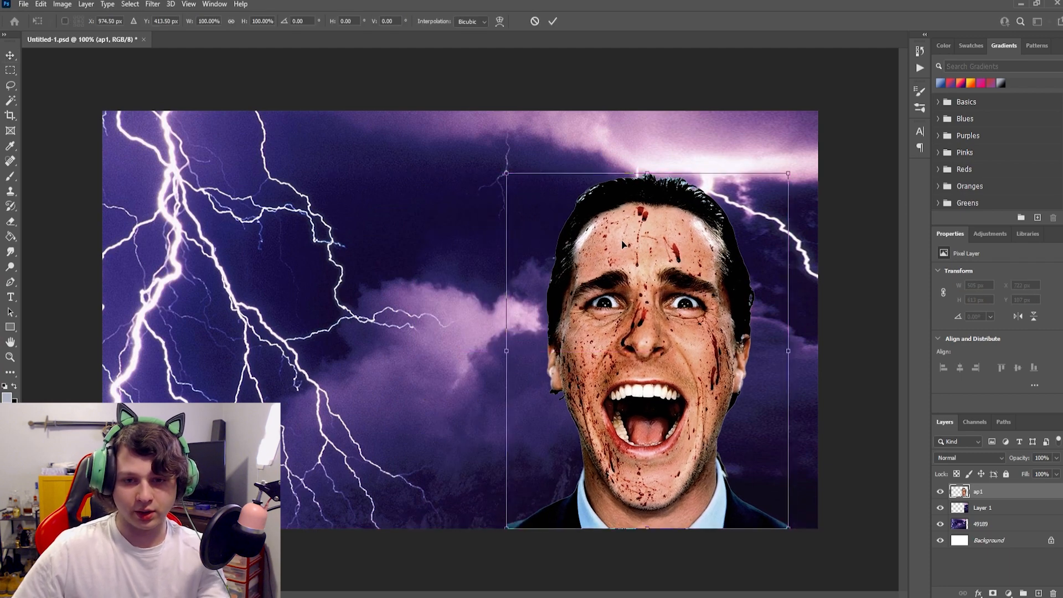
drag(504, 173, 462, 116)
drag(621, 299, 673, 301)
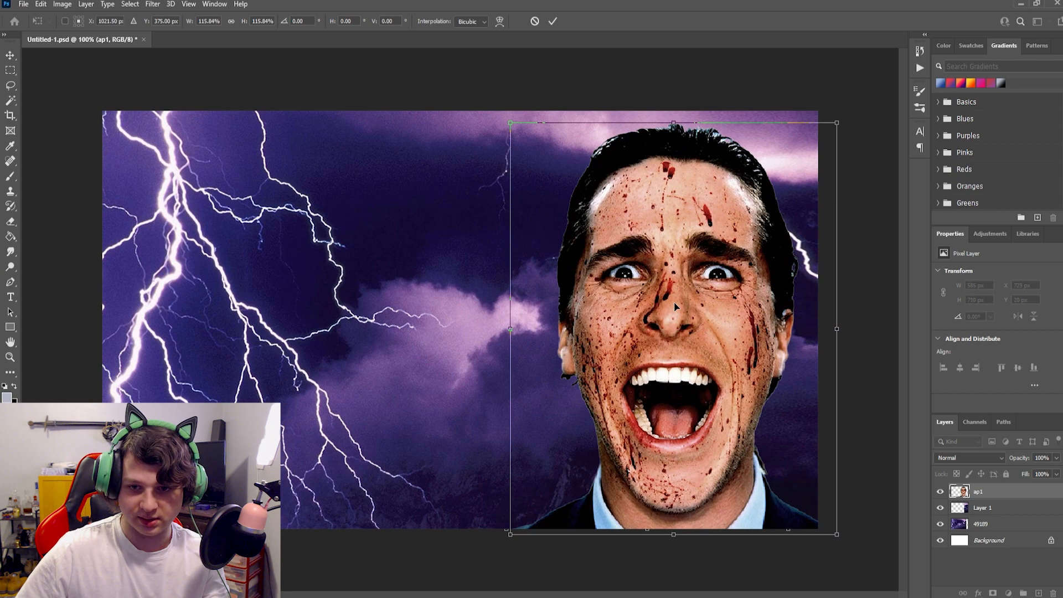
Tilt the cut-out slightly counterclockwise and fit it to the canvas's right side at about 601 × 753 px.
drag(845, 117, 837, 111)
drag(741, 276, 749, 277)
drag(499, 112, 492, 120)
drag(635, 238, 636, 233)
key(Return)
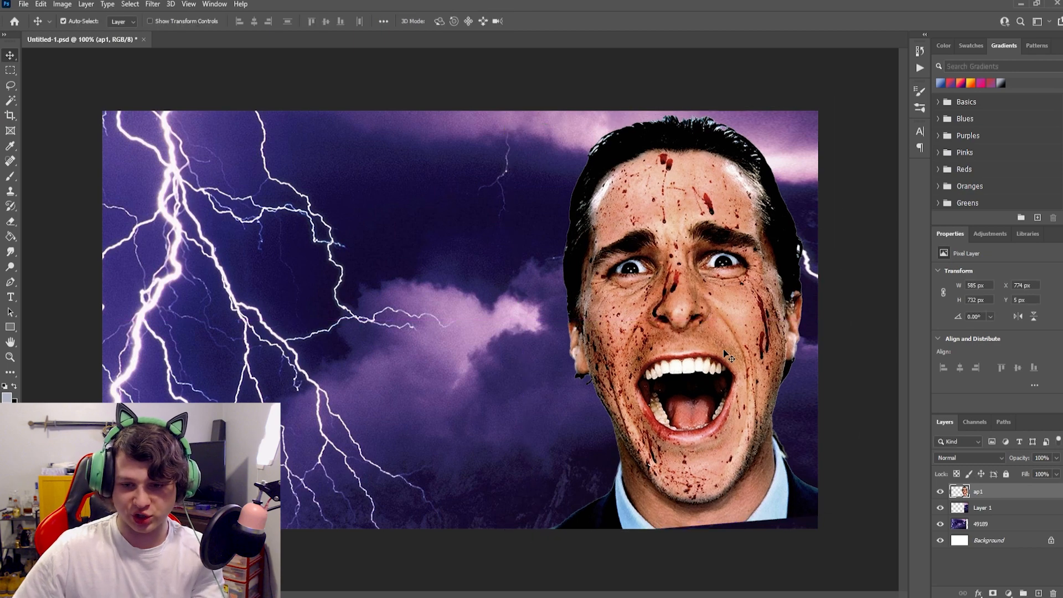
drag(720, 406, 733, 419)
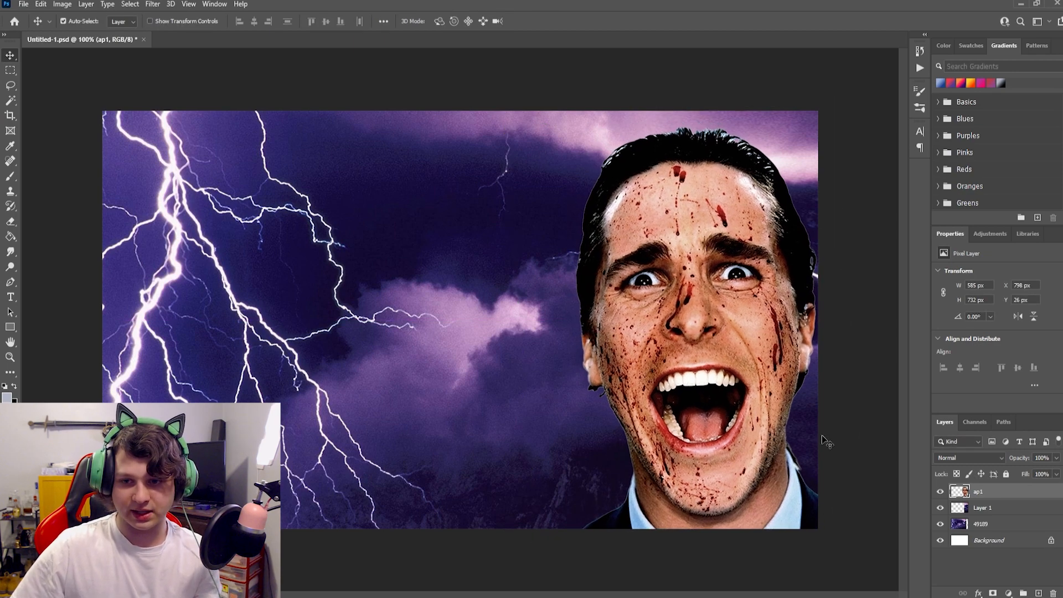
key(ctrl+z)
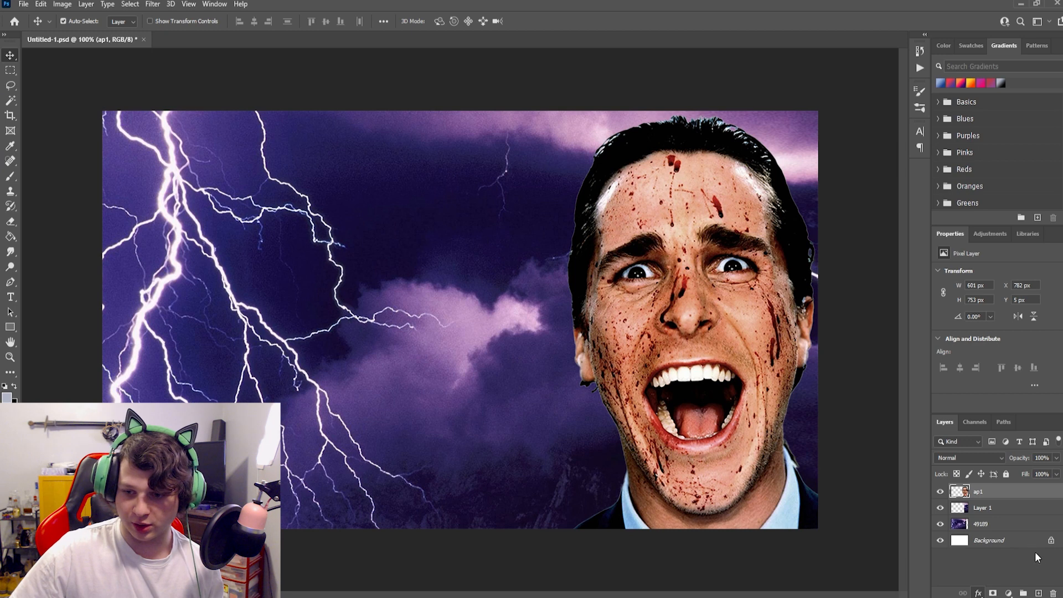
Add a white Outer Glow and a black Drop Shadow around the cut-out man on layer ap1.
click(1038, 574)
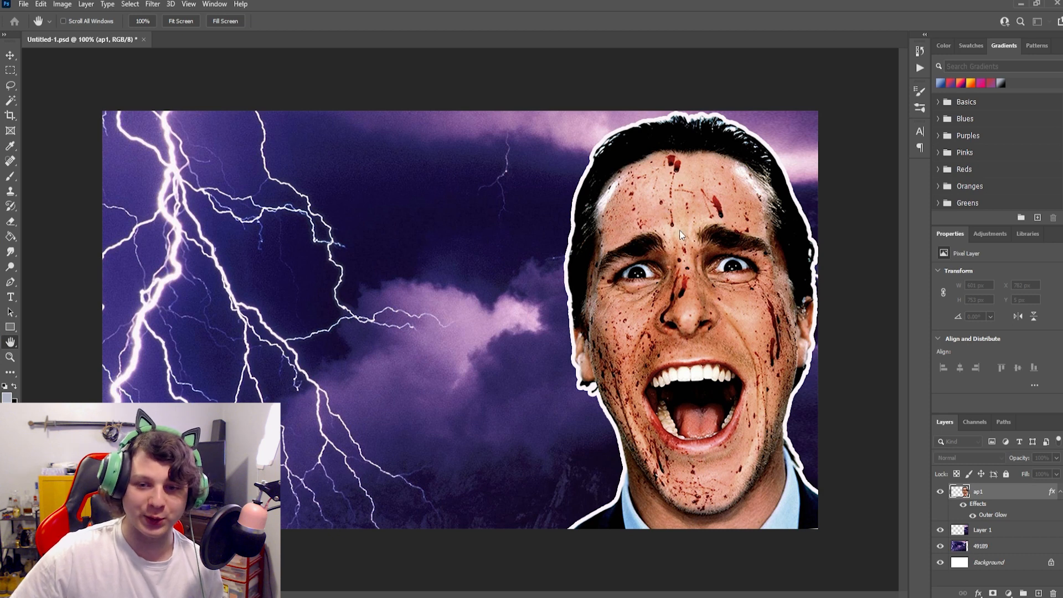
click(378, 425)
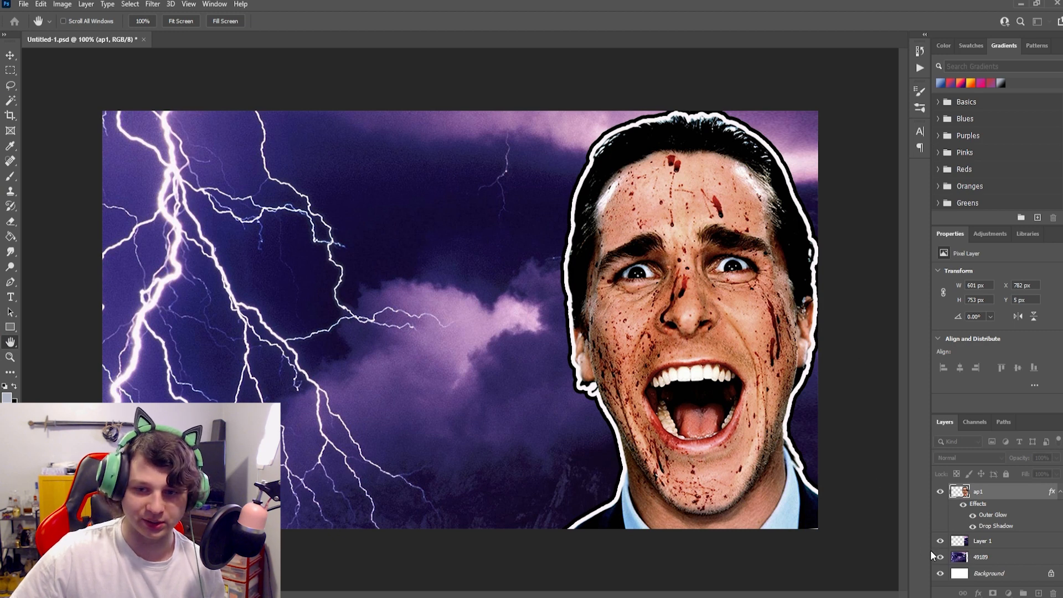
key(v)
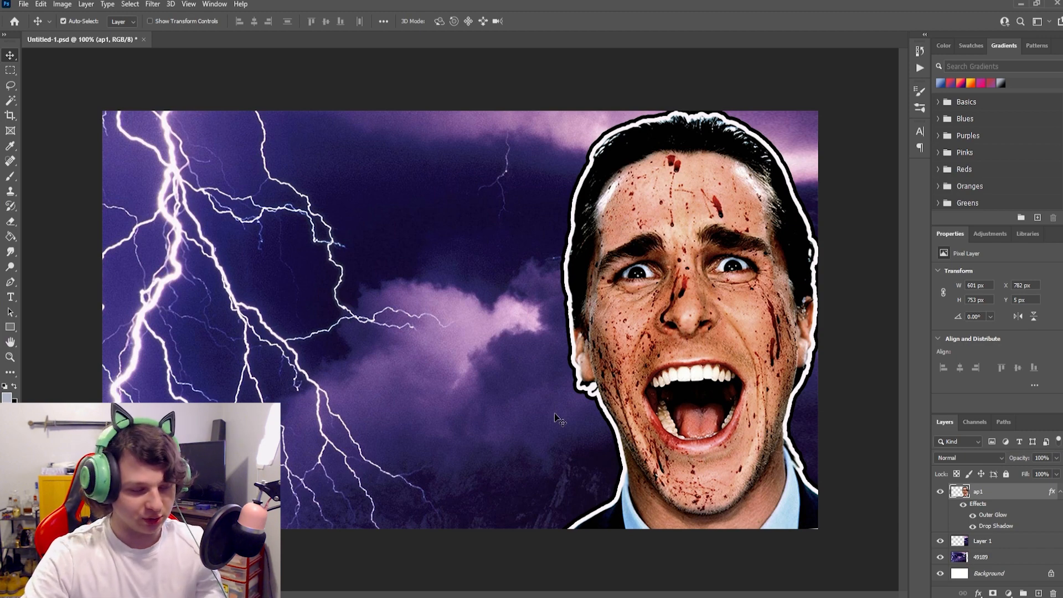
Examine how the composition reads at reduced thumbnail sizes, down to 25%.
key(ctrl+minus)
key(ctrl+minus)
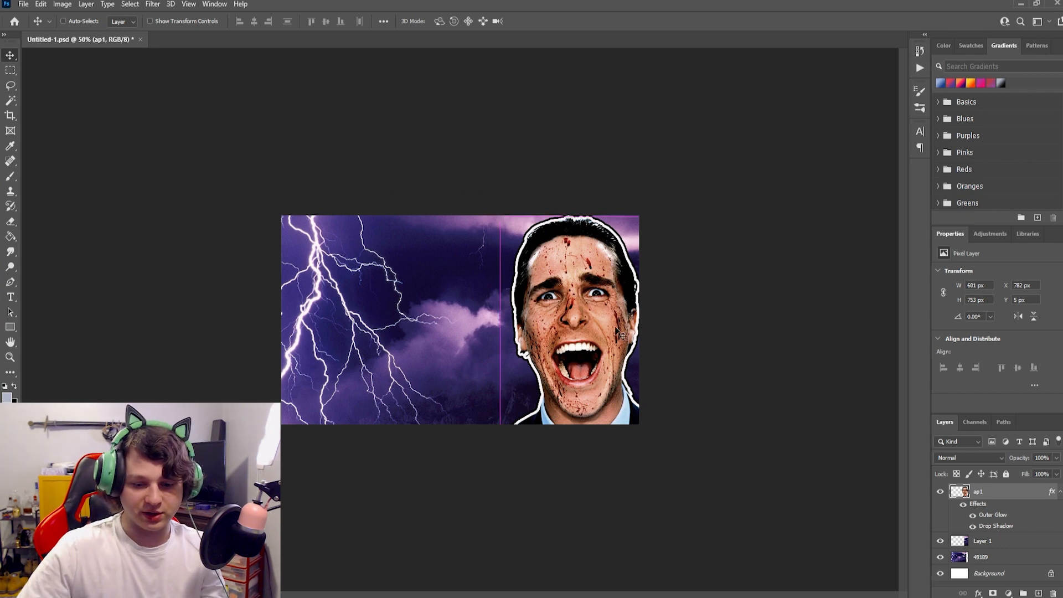
key(ctrl+minus)
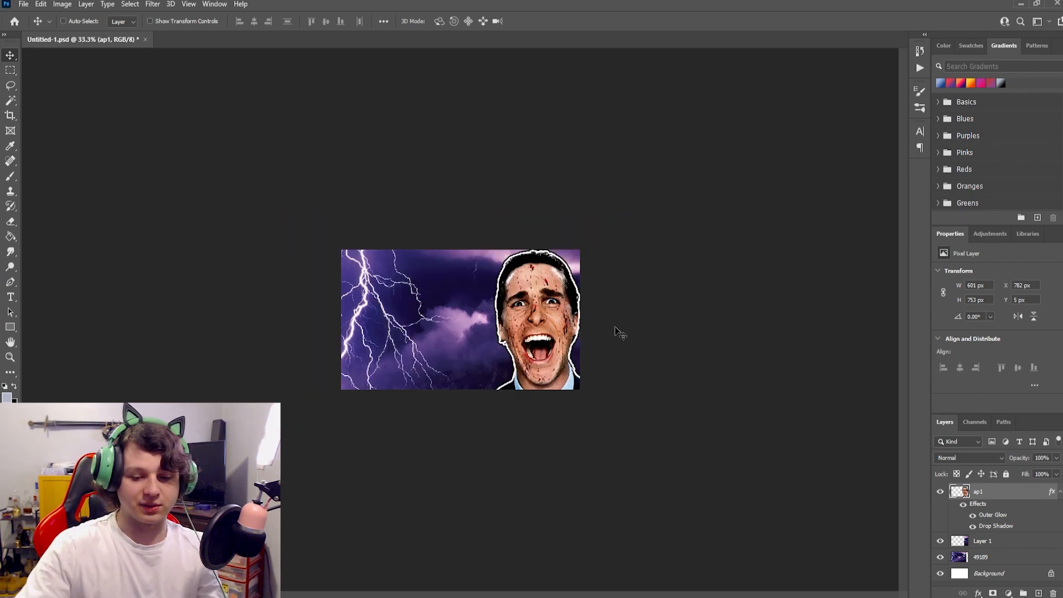
key(ctrl+minus)
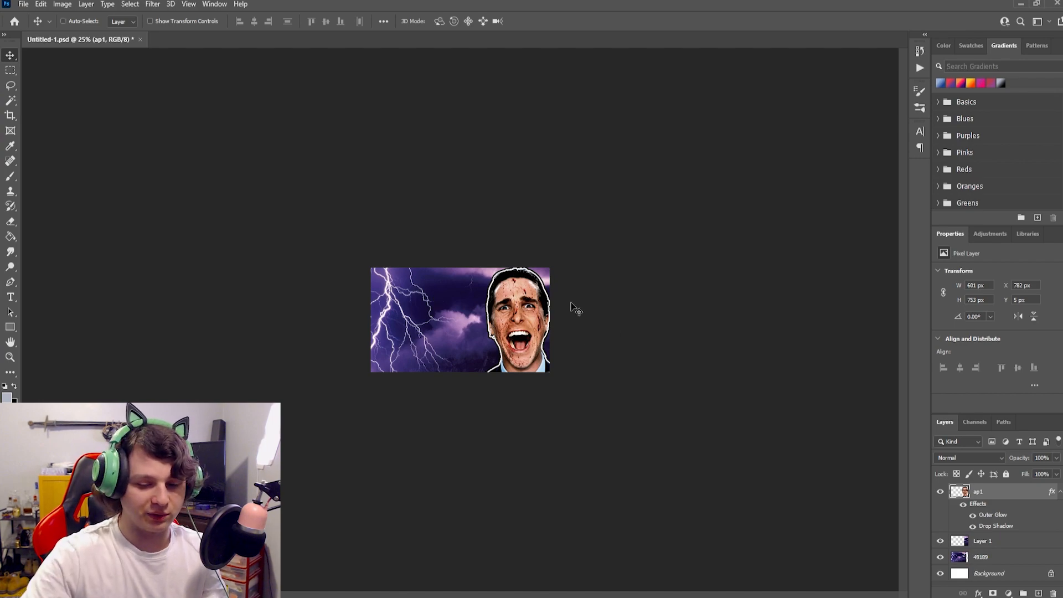
key(ctrl+plus)
key(ctrl+plus)
key(ctrl+plus)
key(ctrl+plus)
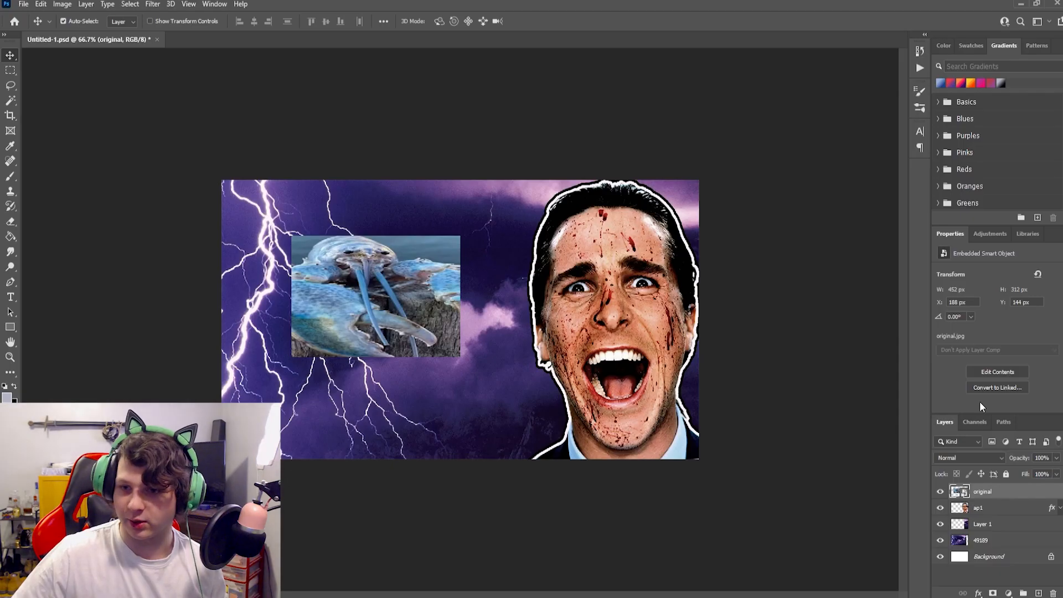
Rasterize the placed lobster image and enlarge it to about 1054 × 728 px, flush with the canvas's left edge.
click(10, 358)
click(389, 289)
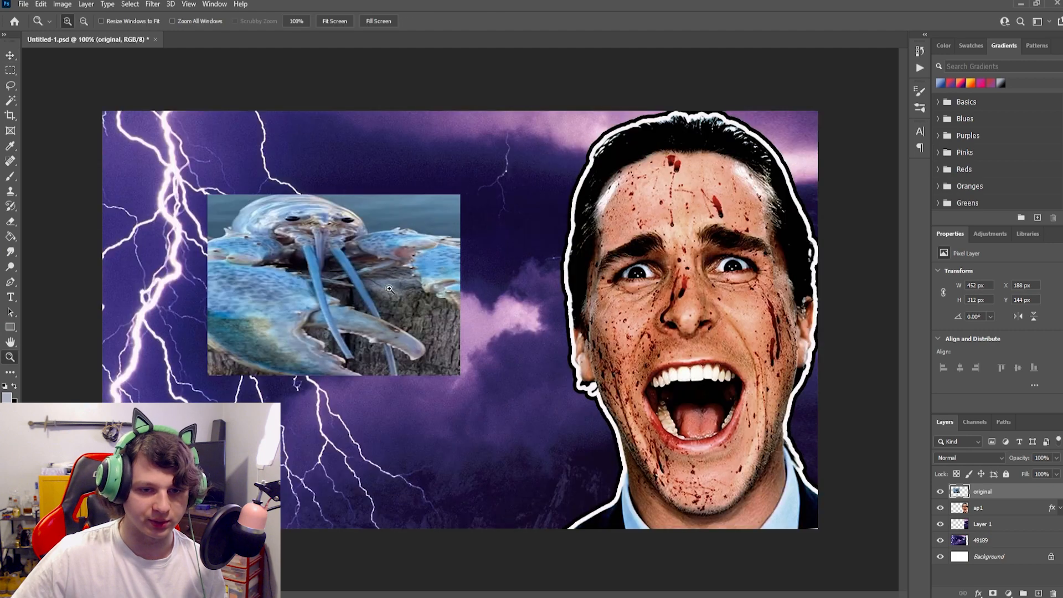
click(10, 58)
drag(325, 291, 375, 306)
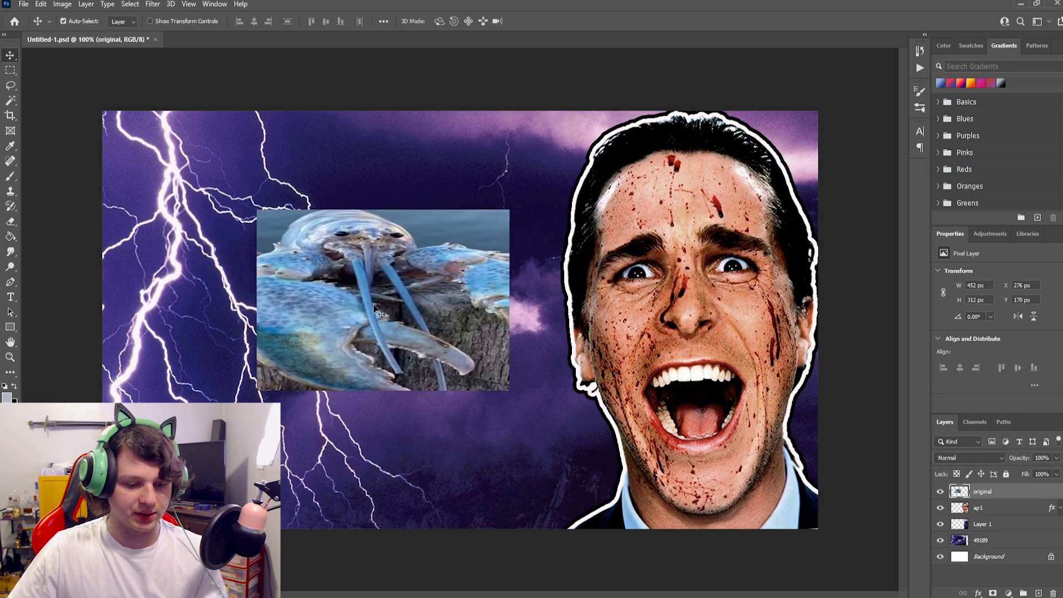
key(ctrl+t)
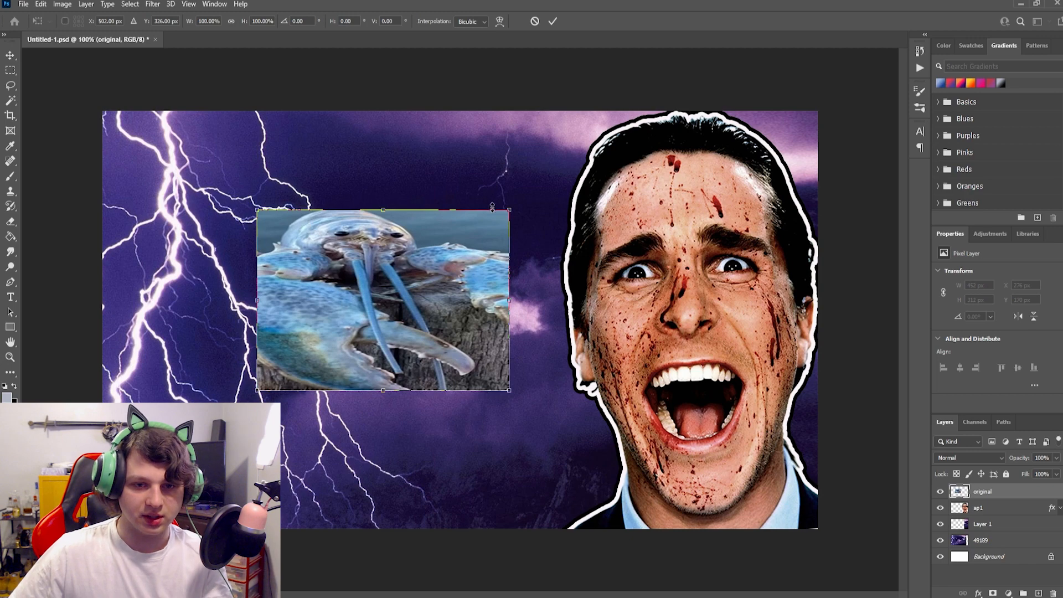
drag(506, 209, 651, 110)
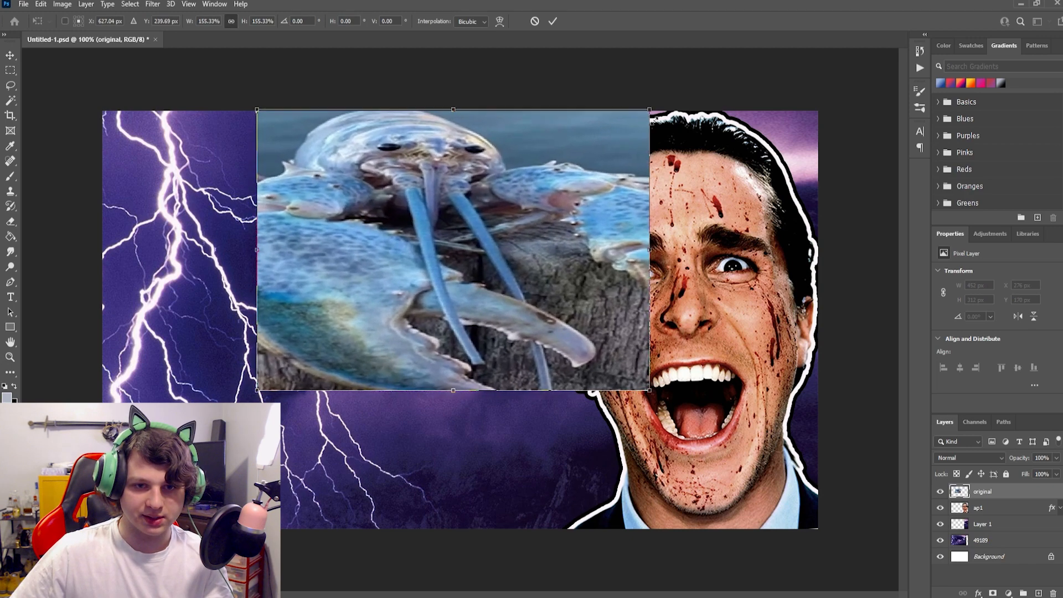
drag(473, 262, 313, 260)
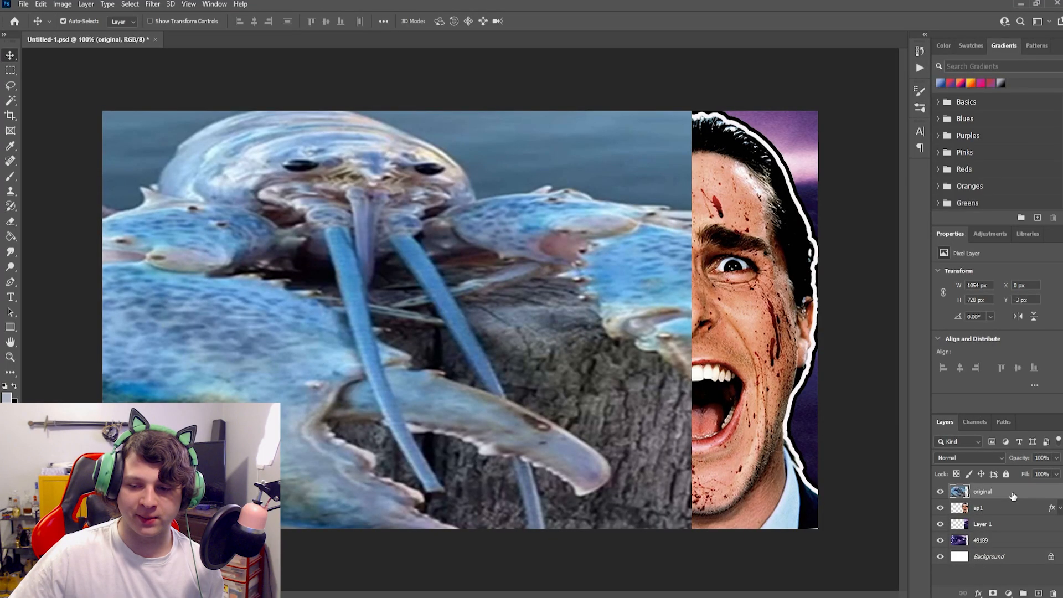
Move the lobster layer original beneath the cut-out layer ap1 in the layer order.
drag(1013, 496, 1018, 526)
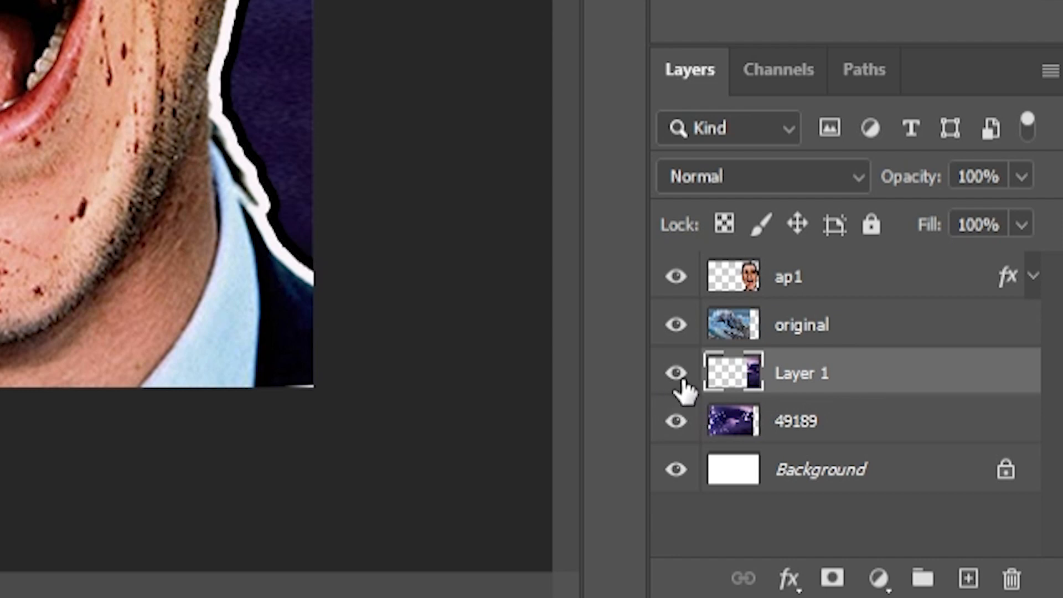
click(941, 525)
click(942, 525)
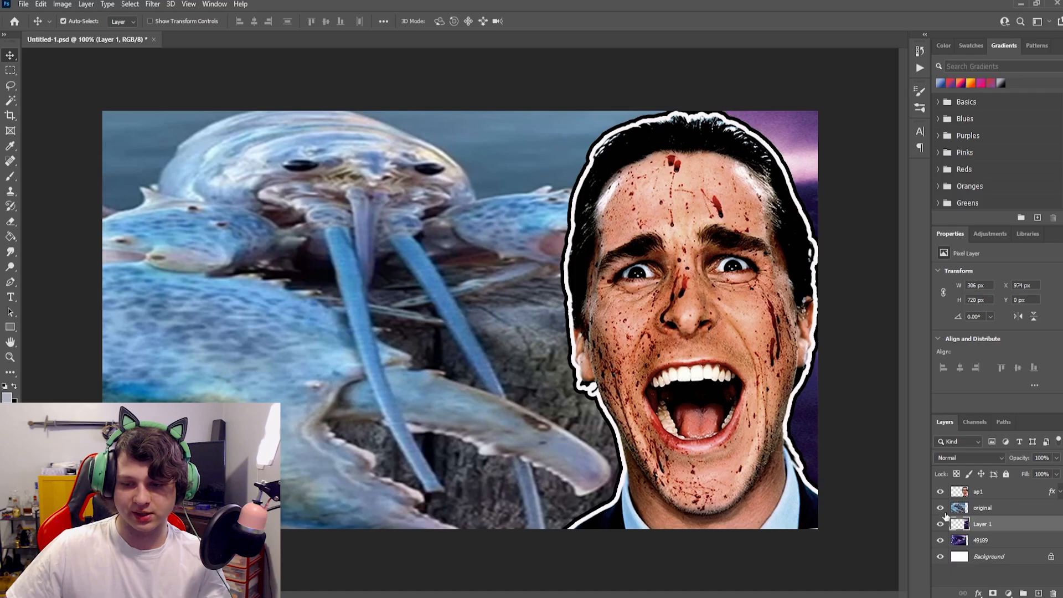
Hide the ap1 and original layers and merge Layer 1 with 49189 into a single lightning background layer.
click(940, 508)
click(940, 492)
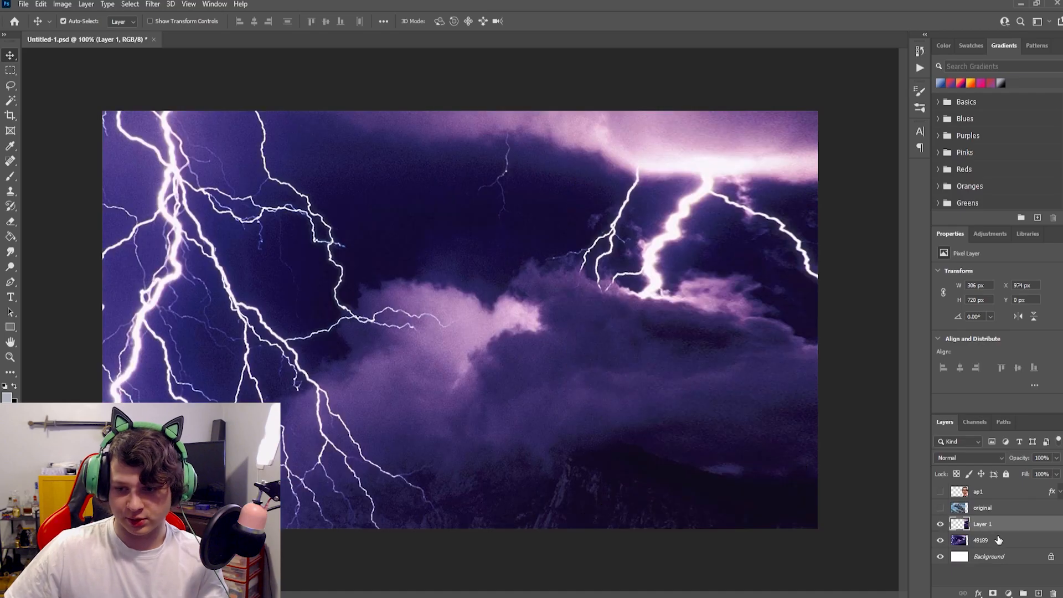
click(998, 540)
ctrl+click(993, 528)
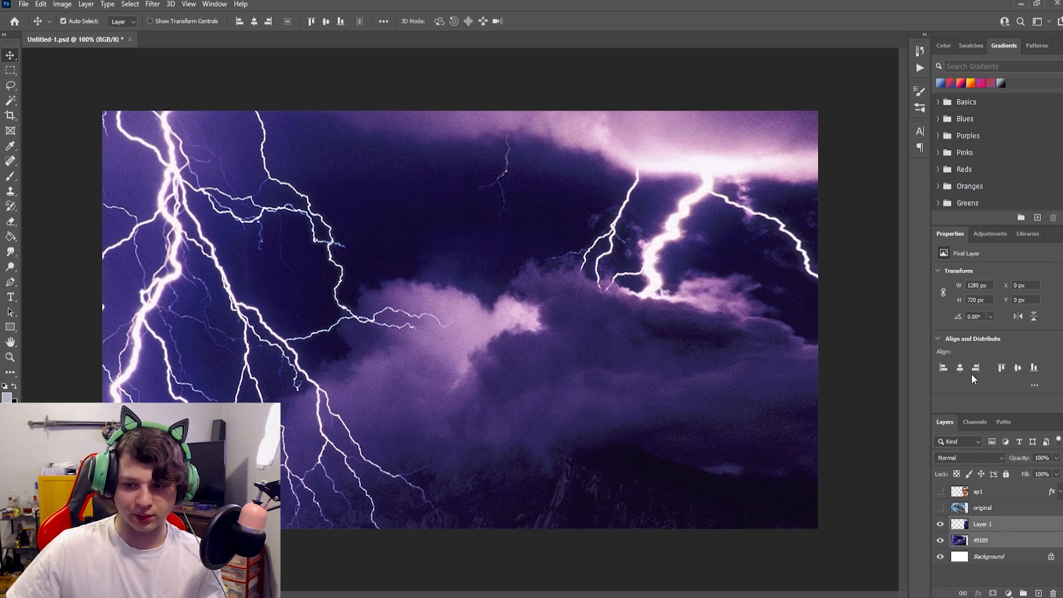
key(ctrl+e)
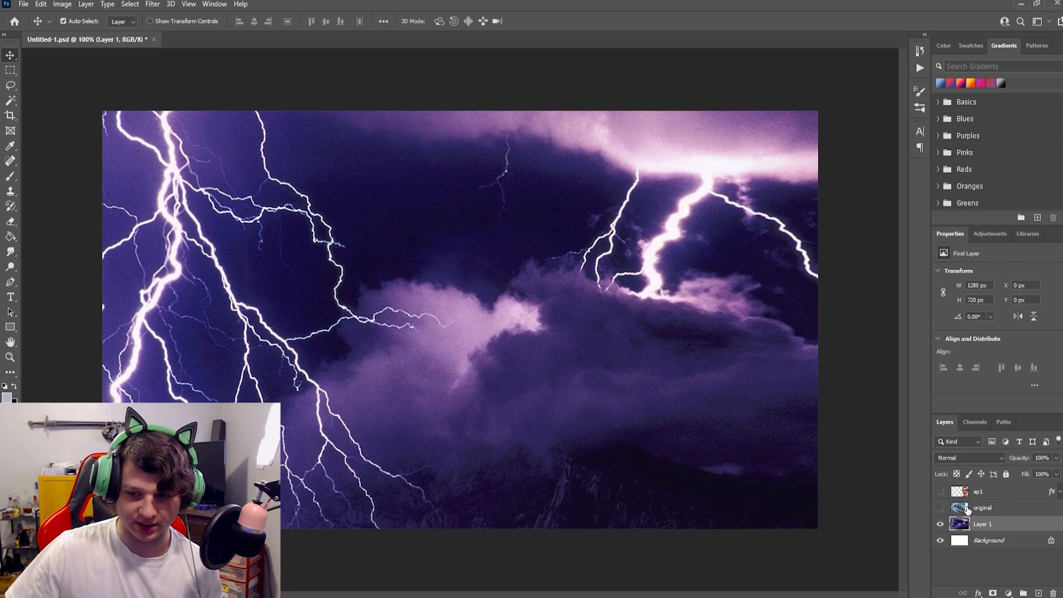
Show the lobster layer, copy its right-hand strip to a new layer and stretch it to about 455 px wide, reaching the canvas's right edge.
click(940, 508)
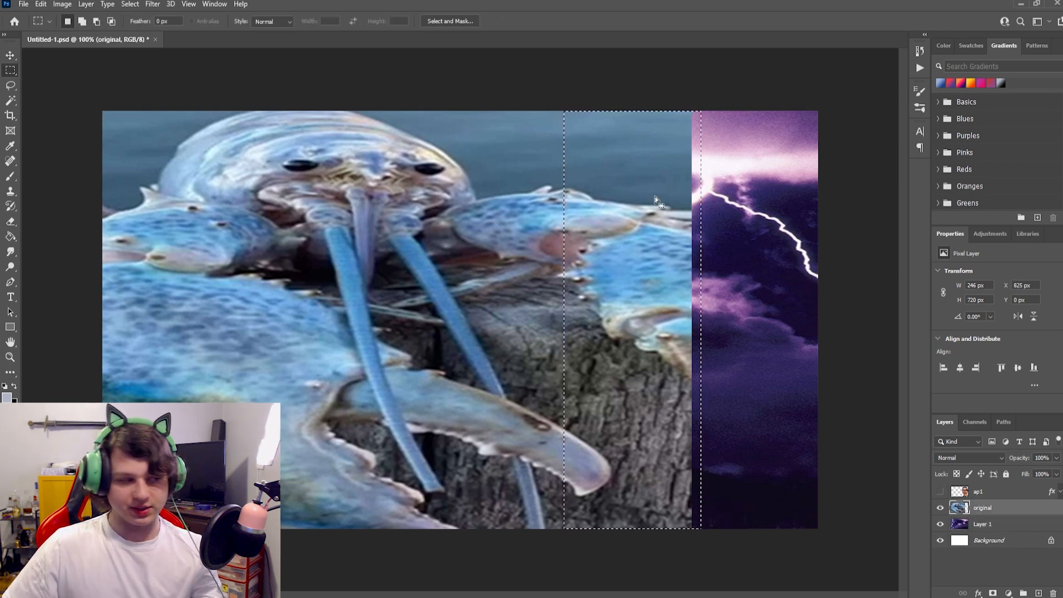
key(ctrl+j)
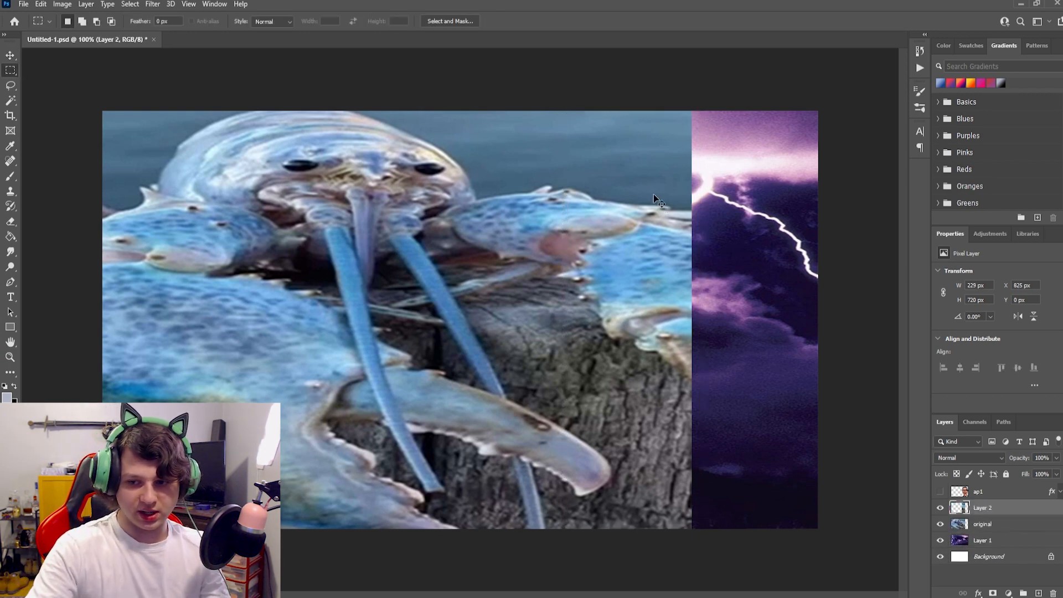
key(ctrl+t)
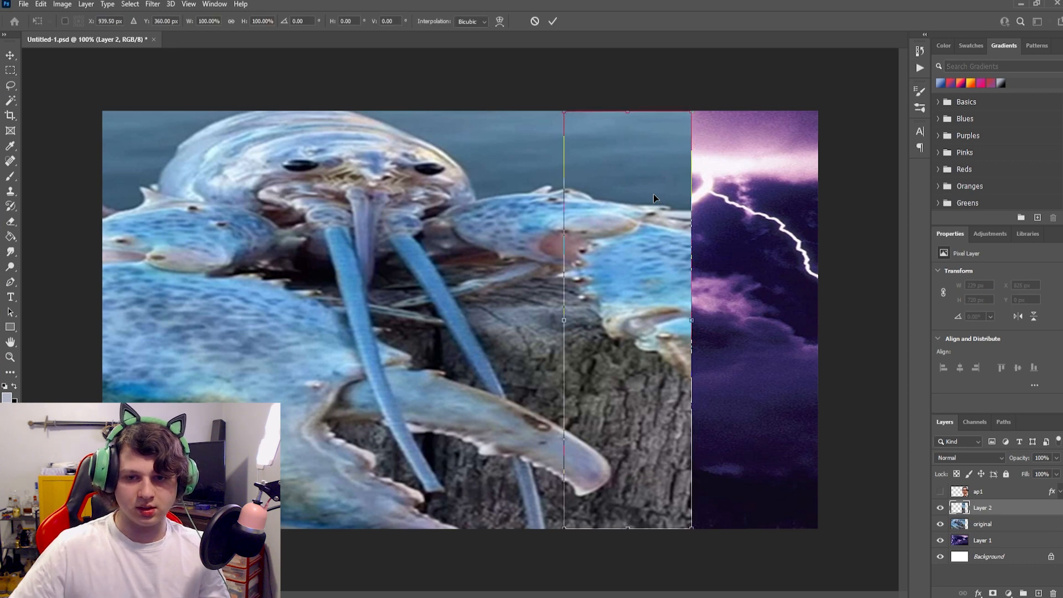
drag(691, 320, 819, 322)
key(Return)
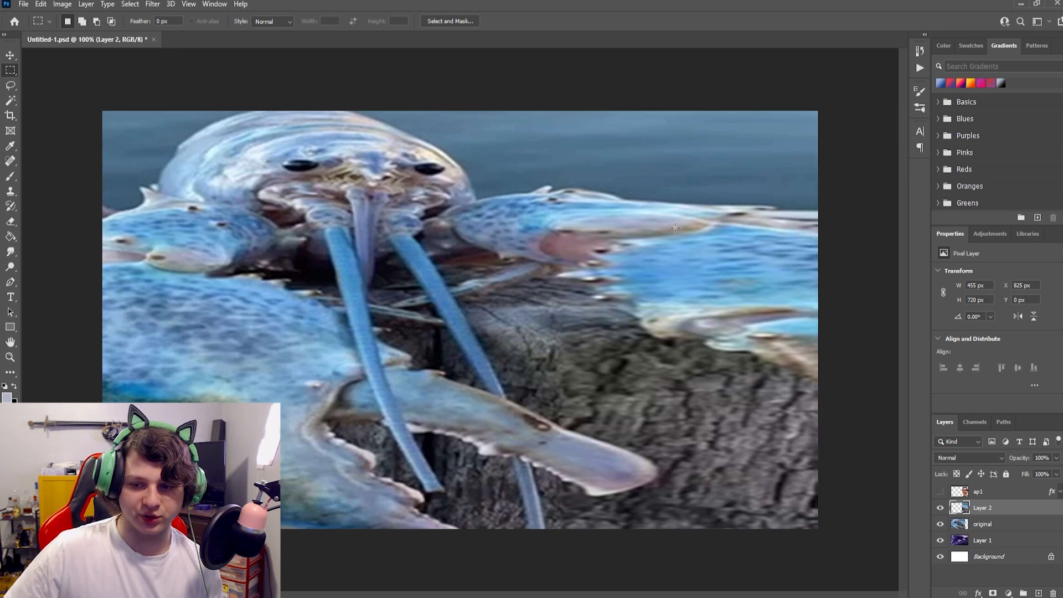
Show the cut-out man again and merge the stretched strip with the original lobster layer.
click(941, 492)
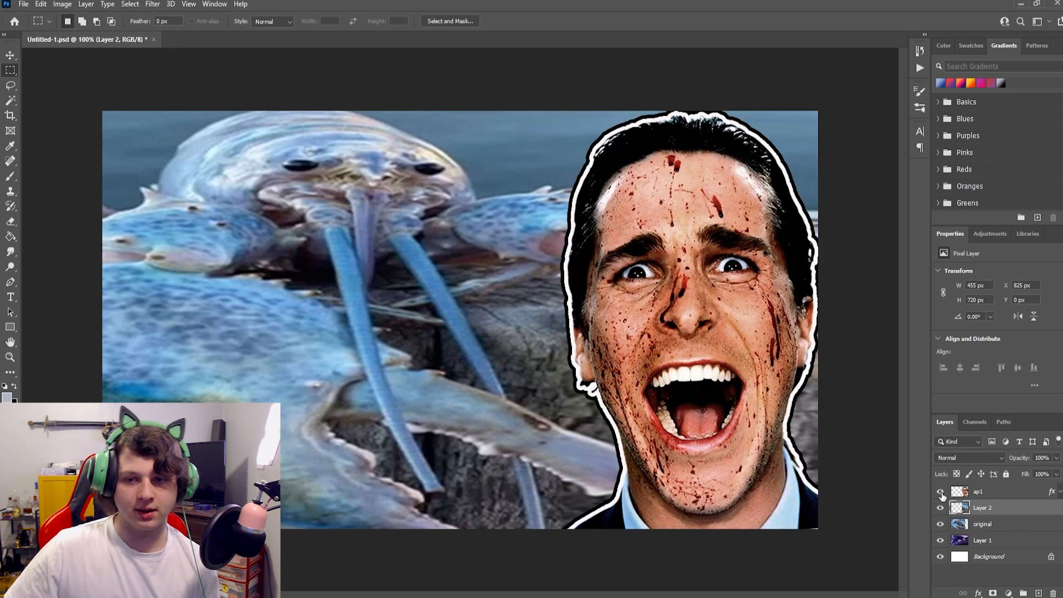
click(997, 525)
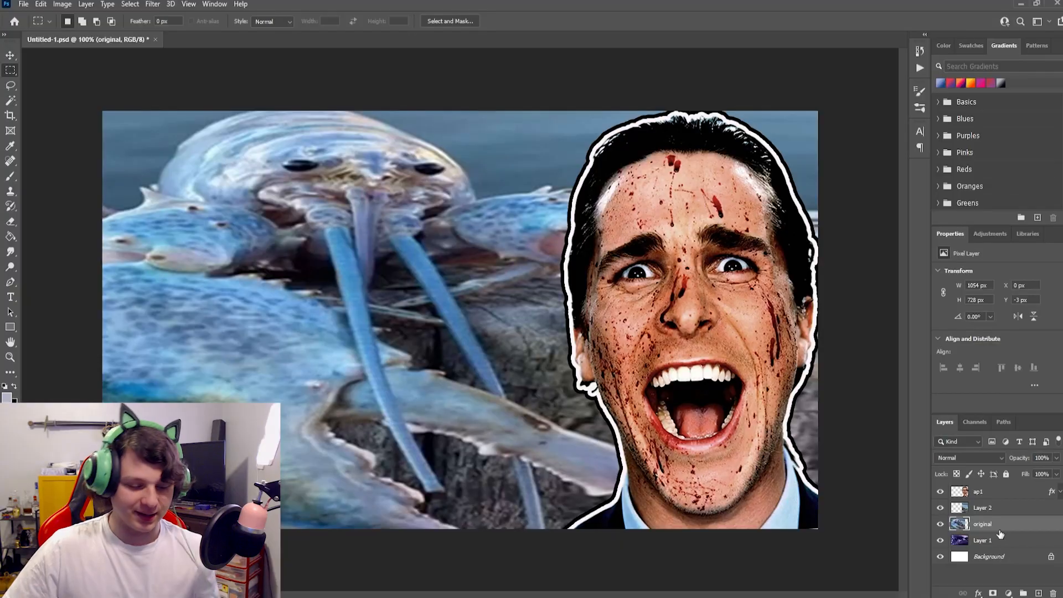
shift+click(994, 514)
key(ctrl+e)
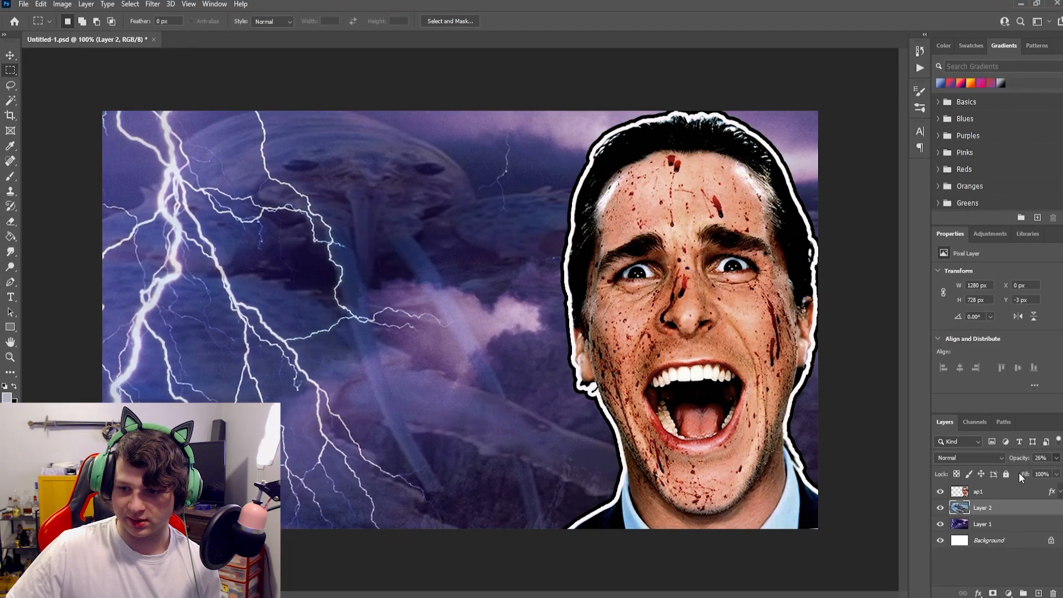
Set the merged lobster layer's opacity to 27%.
click(1041, 457)
key(Up)
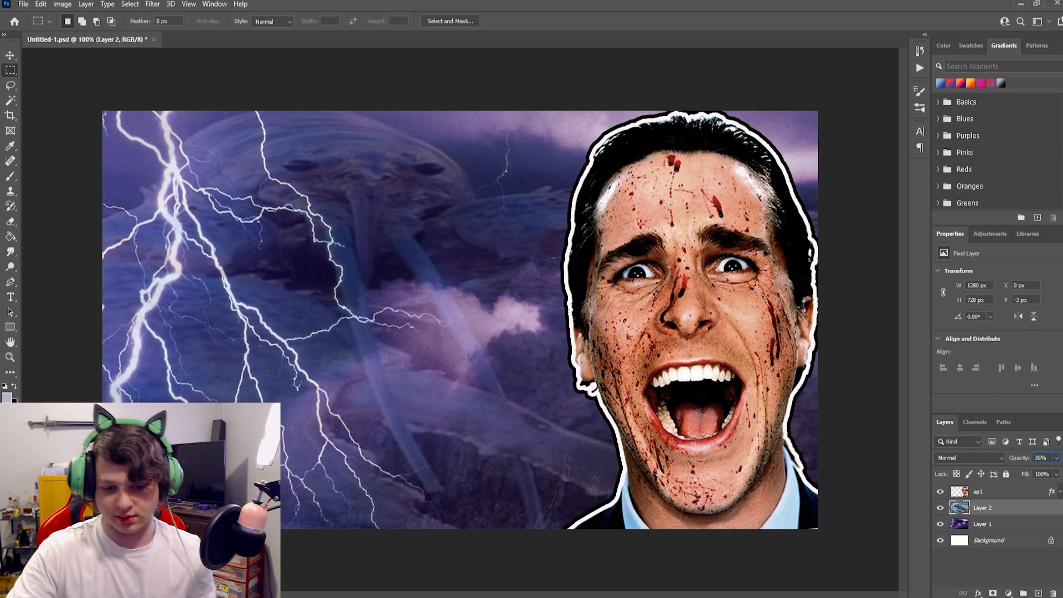
key(Up)
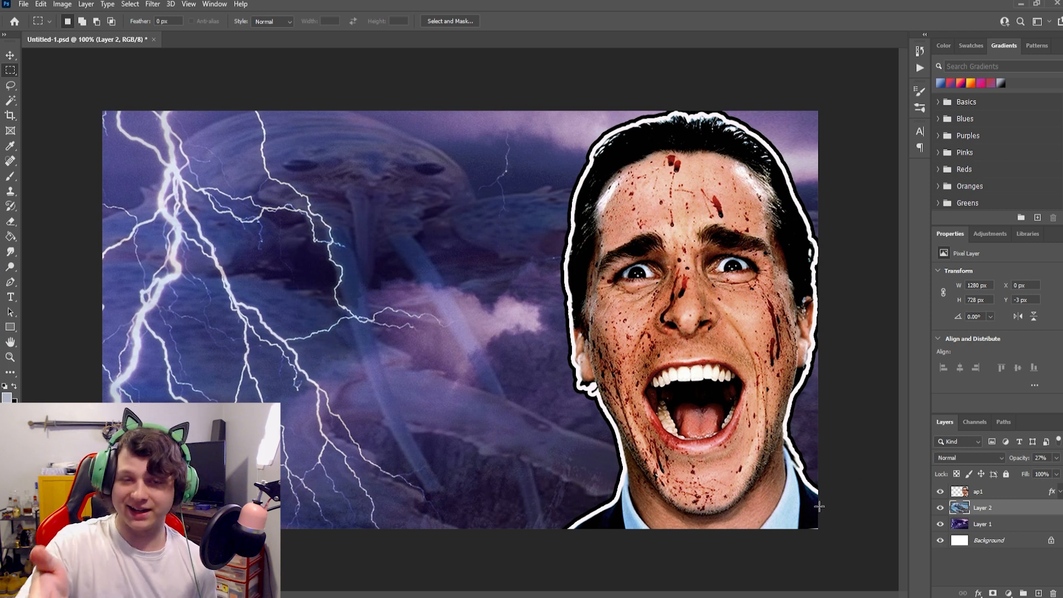
Add a new layer above ap1 and paint over the left-hand eye with a soft 20 px near-white brush in Normal mode, about 115 × 84 px.
key(ctrl+shift+alt+n)
key(z)
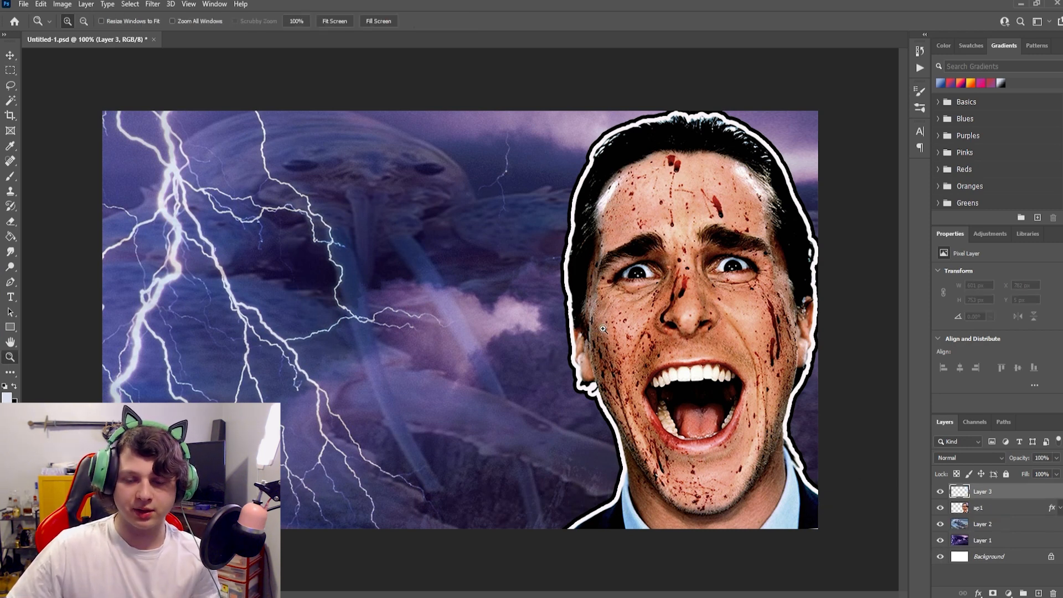
click(727, 261)
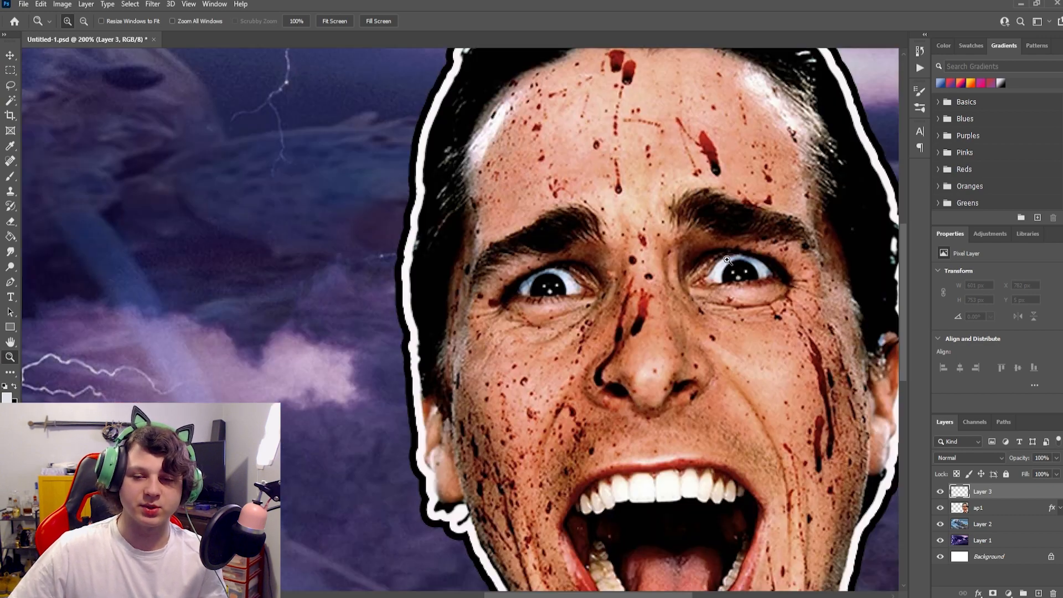
click(726, 262)
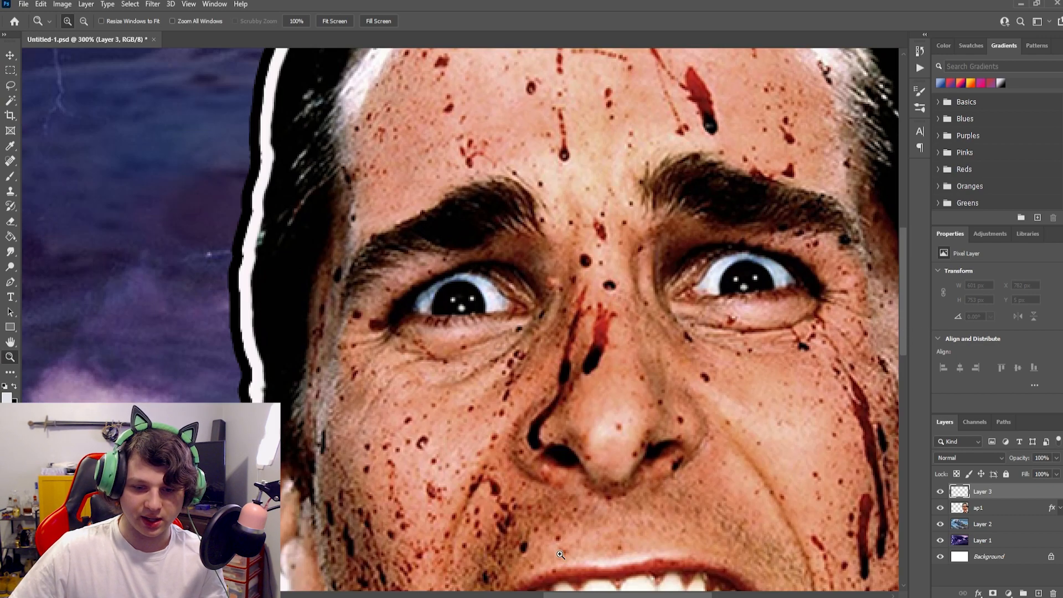
drag(575, 596, 604, 595)
click(299, 324)
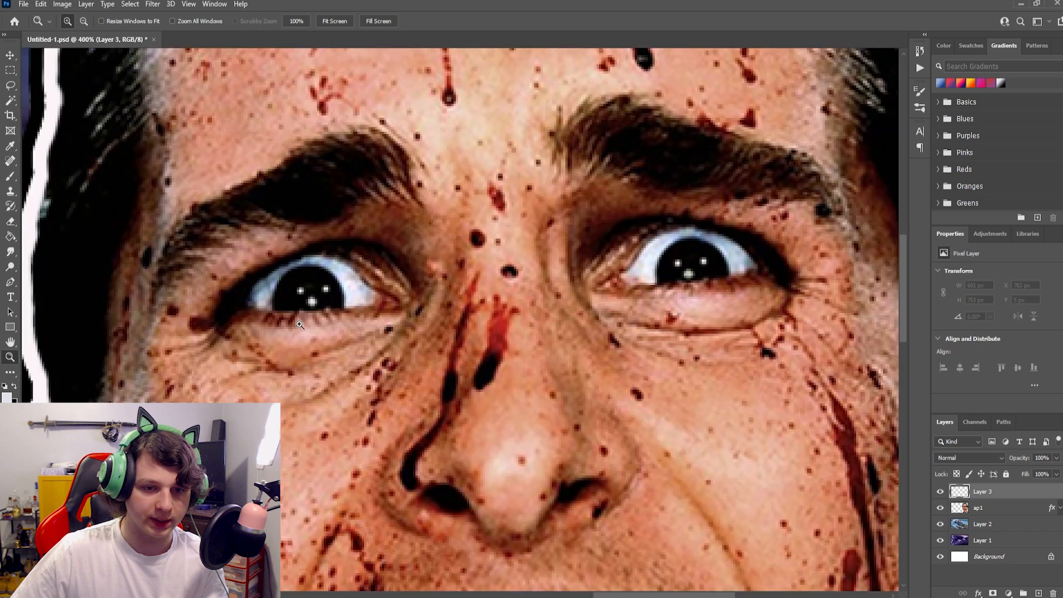
click(11, 176)
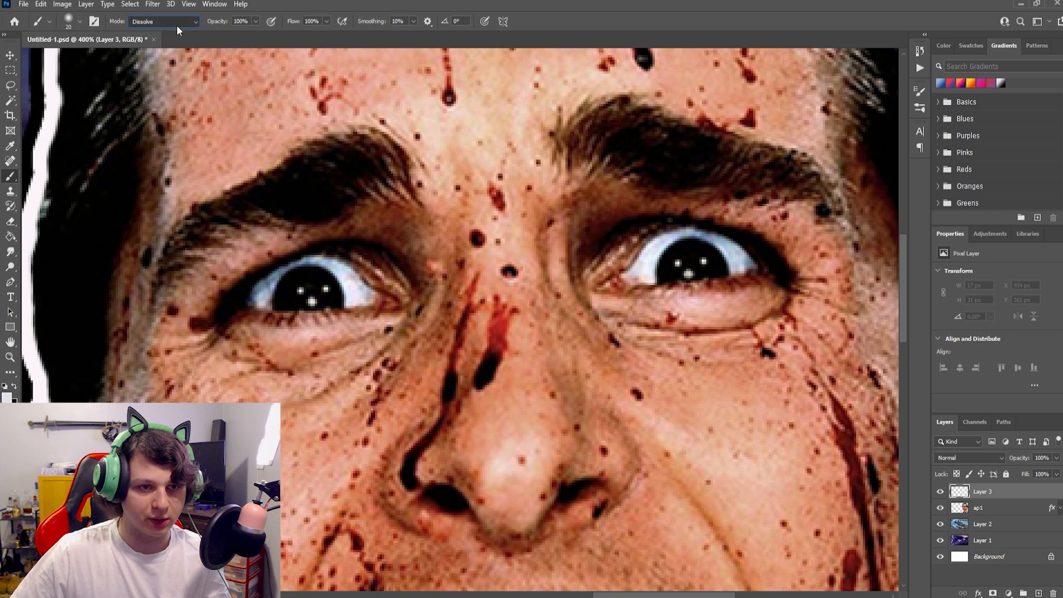
mouse_move(367, 296)
mouse_down()
mouse_move(305, 282)
mouse_move(266, 308)
mouse_move(334, 292)
mouse_move(327, 314)
mouse_move(272, 284)
mouse_move(325, 263)
mouse_move(359, 288)
mouse_move(301, 310)
mouse_move(350, 257)
mouse_move(380, 279)
mouse_move(326, 344)
mouse_move(258, 347)
mouse_move(257, 296)
mouse_move(333, 275)
mouse_move(270, 319)
mouse_move(232, 318)
mouse_move(254, 292)
mouse_move(366, 250)
mouse_move(390, 286)
mouse_move(371, 326)
mouse_move(296, 357)
mouse_move(264, 353)
mouse_move(226, 314)
mouse_move(362, 254)
mouse_move(292, 336)
mouse_move(371, 311)
mouse_move(394, 281)
mouse_move(383, 254)
mouse_move(341, 238)
mouse_move(288, 251)
mouse_move(214, 304)
mouse_move(209, 316)
mouse_move(240, 354)
mouse_move(305, 358)
mouse_move(376, 319)
mouse_move(393, 291)
mouse_move(343, 239)
mouse_move(273, 277)
mouse_up()
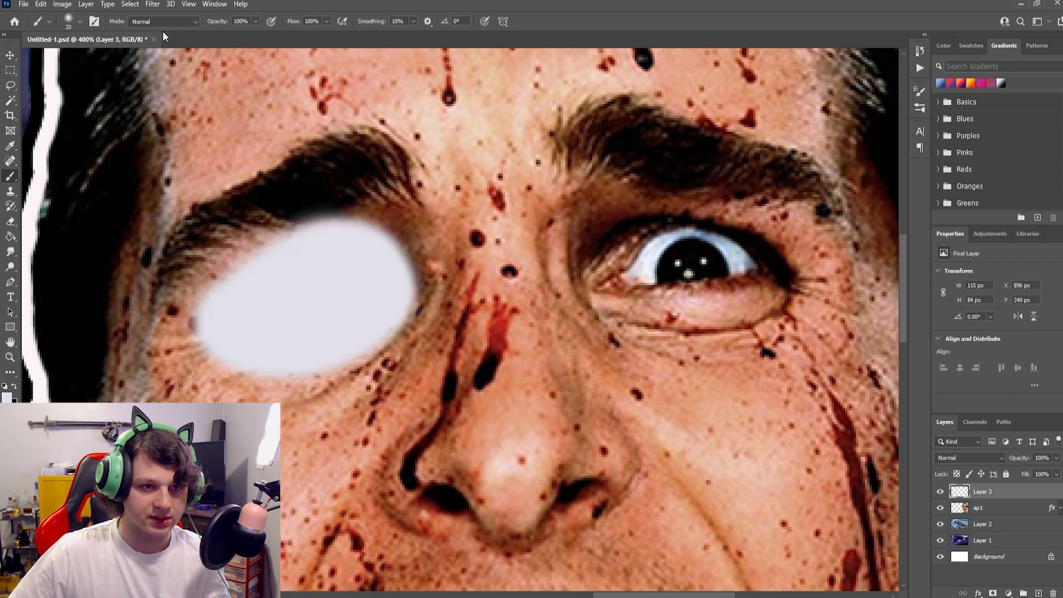
Repaint the left-hand eye patch with the brush in Dissolve mode to roughen its edges, about 119 × 88 px overall.
click(197, 22)
click(178, 45)
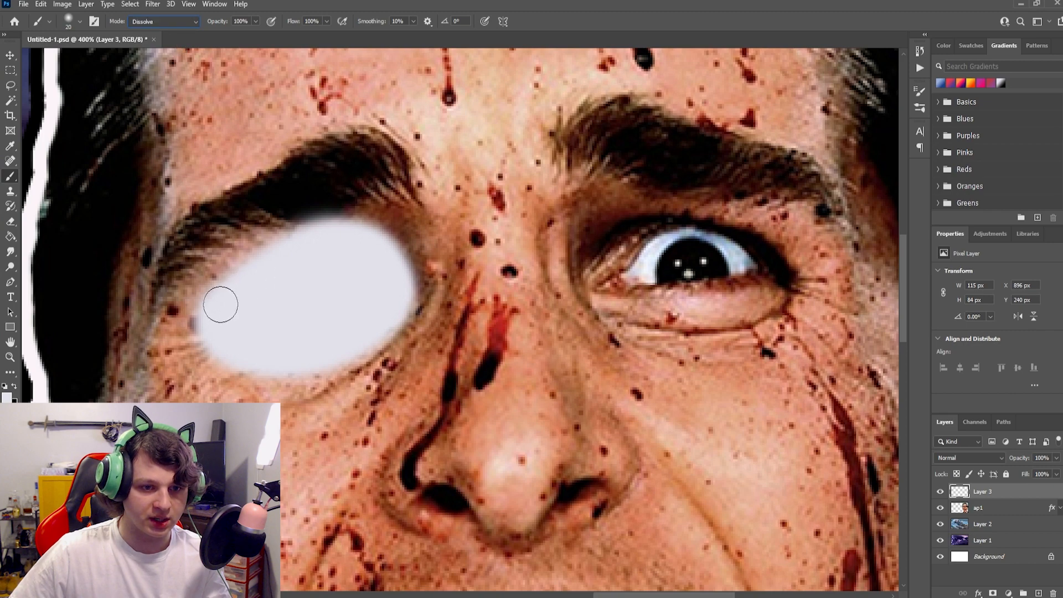
mouse_move(220, 304)
mouse_down()
mouse_move(279, 253)
mouse_move(352, 233)
mouse_move(375, 239)
mouse_move(401, 287)
mouse_move(392, 320)
mouse_move(356, 356)
mouse_move(252, 373)
mouse_move(210, 354)
mouse_move(198, 330)
mouse_move(230, 285)
mouse_up()
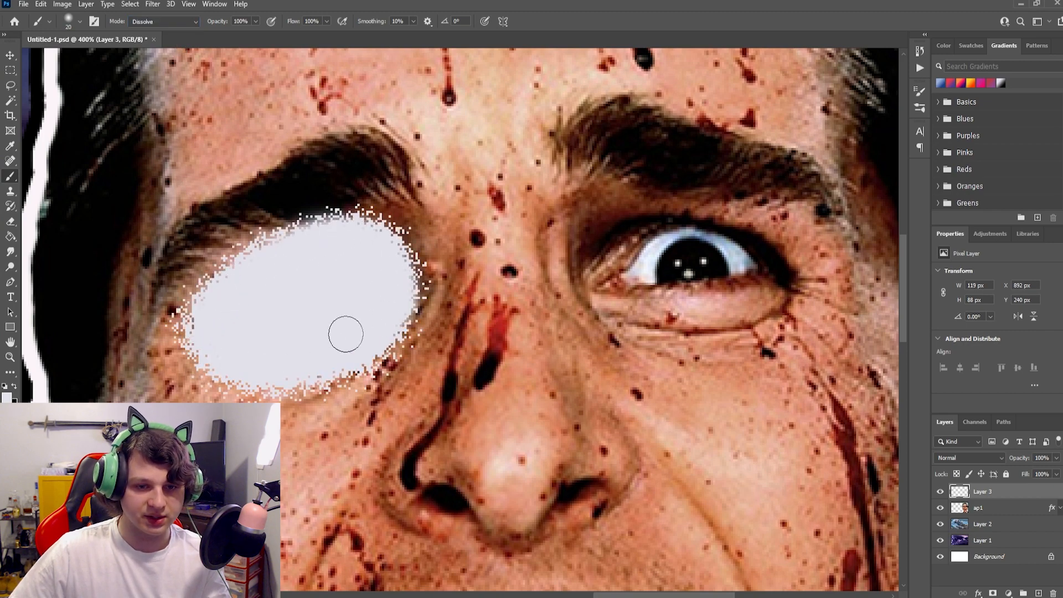
Duplicate the eye patch, mirror and slightly rotate the copy, and place it over the man's other eye.
drag(625, 597, 664, 597)
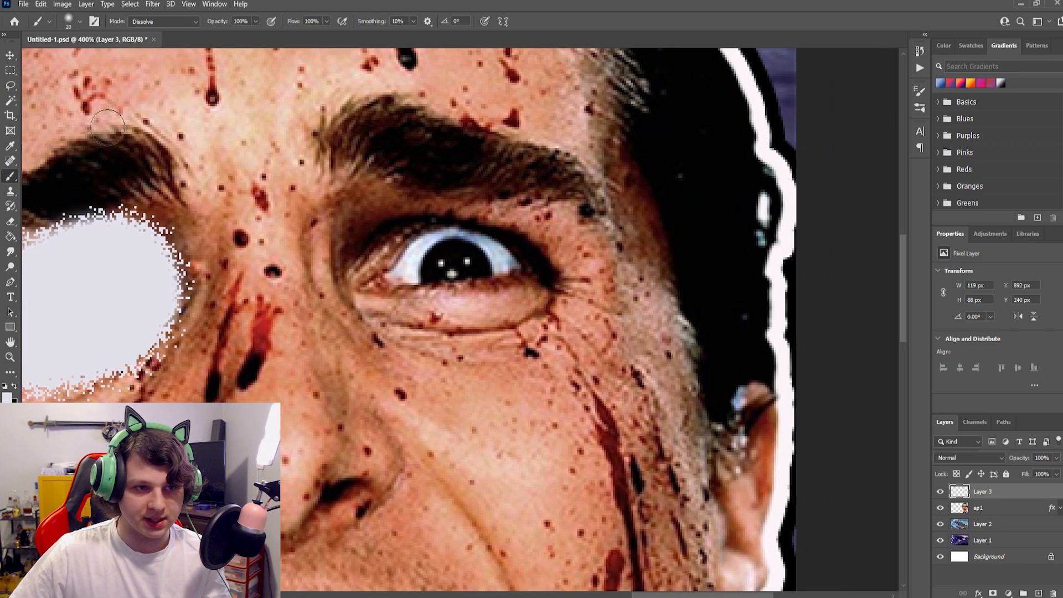
key(v)
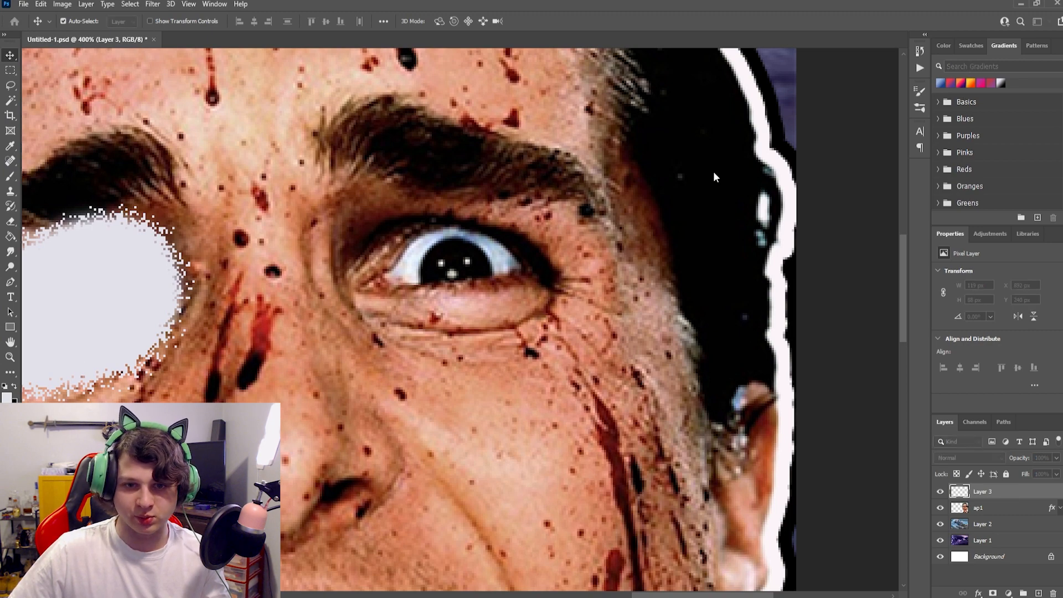
key(ctrl+j)
scroll(864, 571, left, 3)
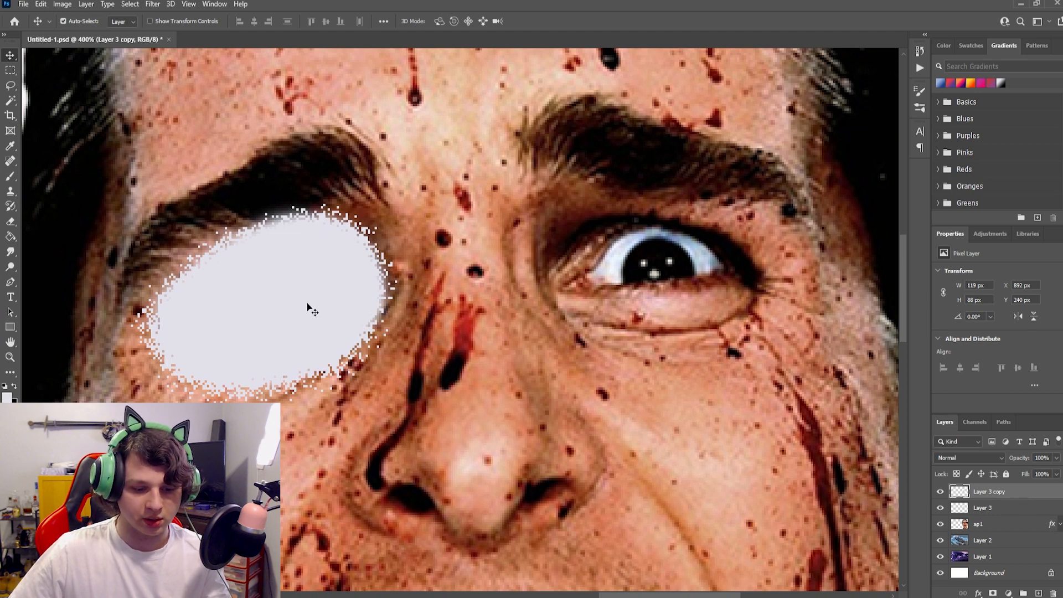
key(ctrl+t)
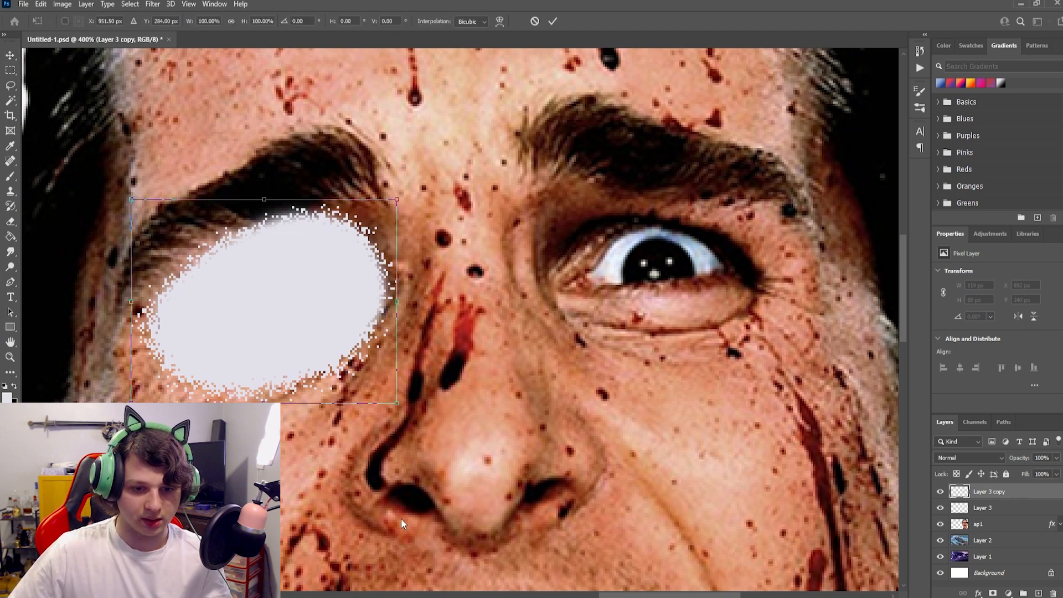
click(399, 514)
drag(295, 314, 694, 289)
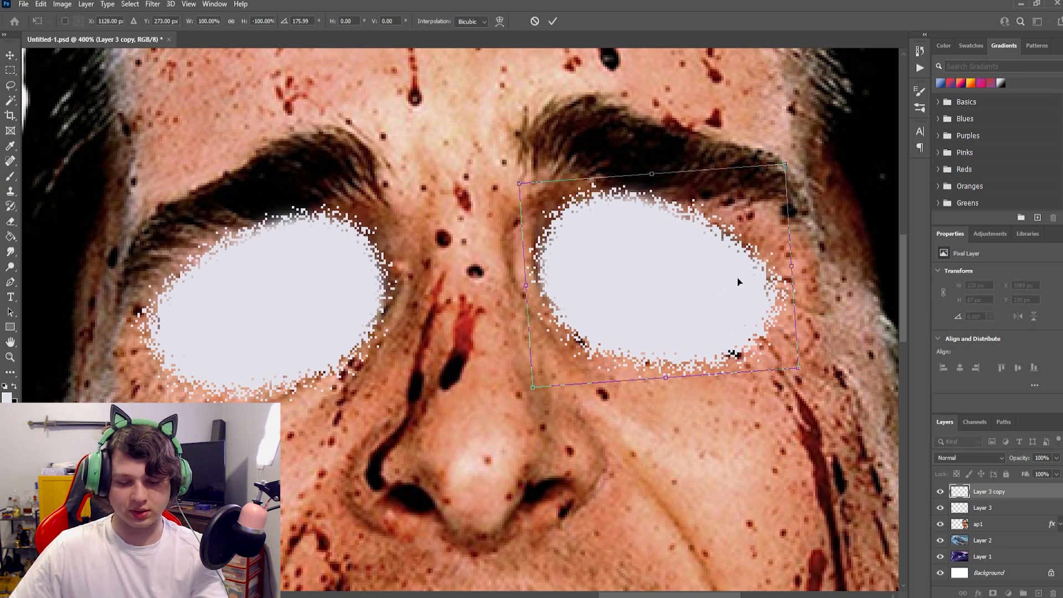
key(Return)
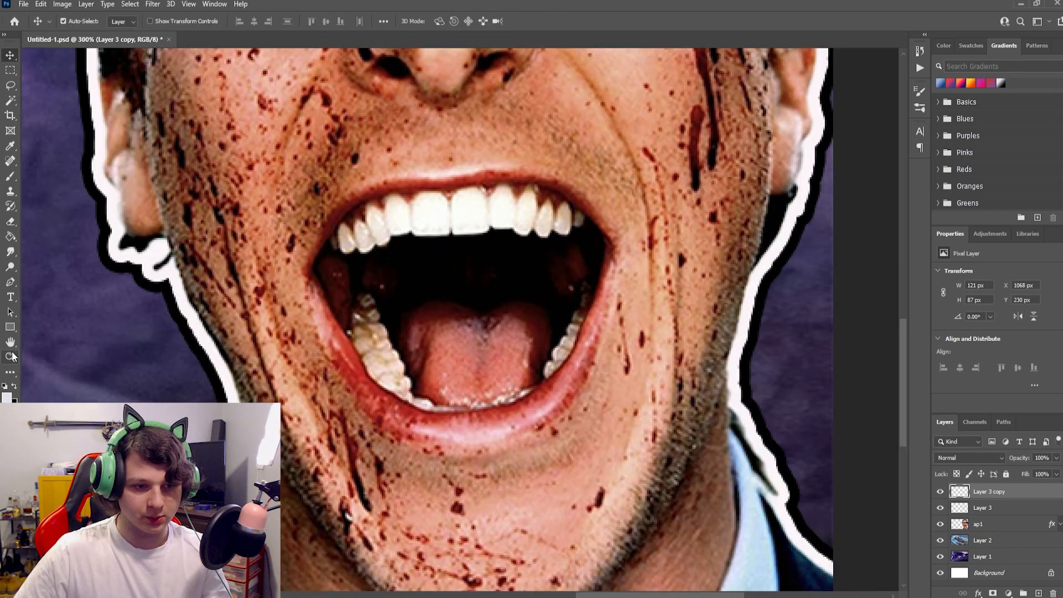
Paint over the man's entire open mouth with a soft 20 px near-white brush in Normal mode on the Layer 3 copy layer.
key(z)
click(485, 343)
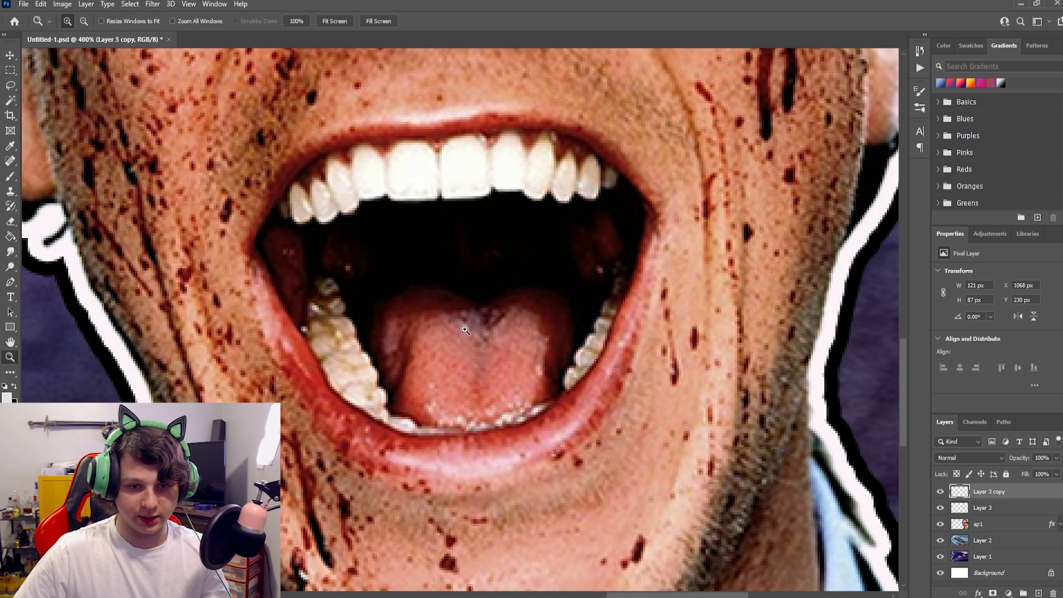
click(10, 176)
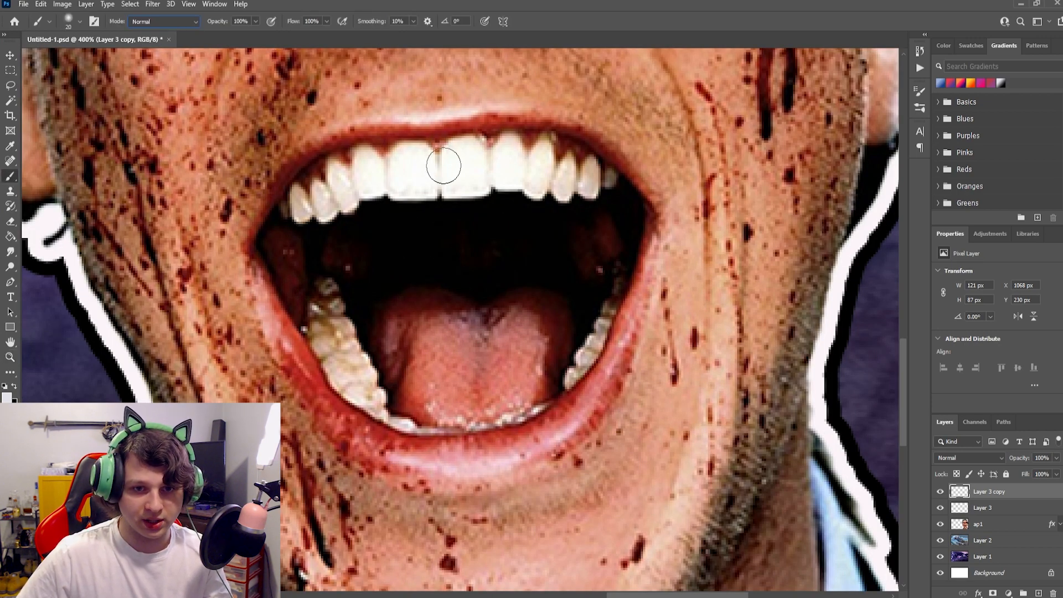
mouse_move(441, 159)
mouse_down()
mouse_move(362, 165)
mouse_move(291, 208)
mouse_move(272, 253)
mouse_move(267, 243)
mouse_move(291, 309)
mouse_up()
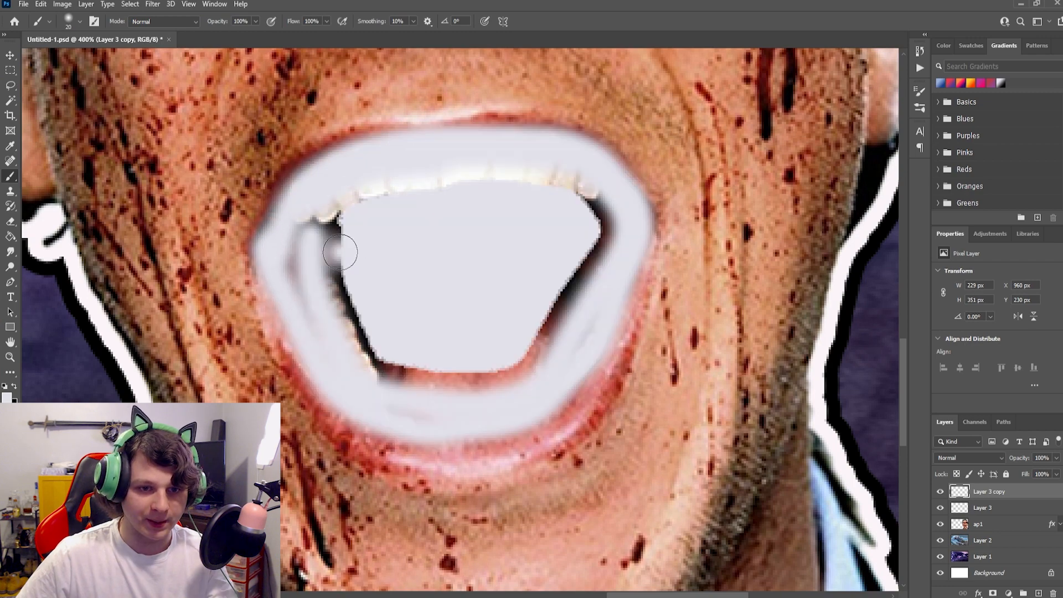
mouse_move(339, 240)
mouse_down()
mouse_move(304, 223)
mouse_move(297, 257)
mouse_move(383, 356)
mouse_move(331, 272)
mouse_move(340, 279)
mouse_move(378, 368)
mouse_move(430, 374)
mouse_move(542, 327)
mouse_move(538, 349)
mouse_move(417, 395)
mouse_move(465, 387)
mouse_move(430, 408)
mouse_move(378, 392)
mouse_move(532, 349)
mouse_move(539, 374)
mouse_move(603, 258)
mouse_move(553, 335)
mouse_move(565, 307)
mouse_move(611, 265)
mouse_move(595, 196)
mouse_move(546, 162)
mouse_move(330, 216)
mouse_up()
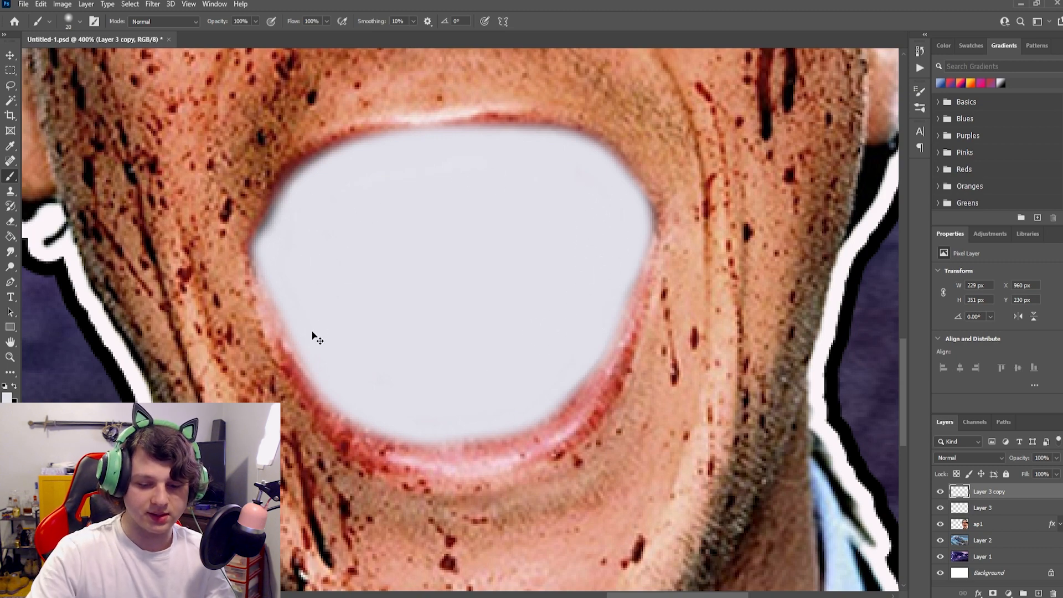
Repaint the edges of the mouth patch with the brush in Dissolve mode to roughen them like the eye patches.
key(ctrl+1)
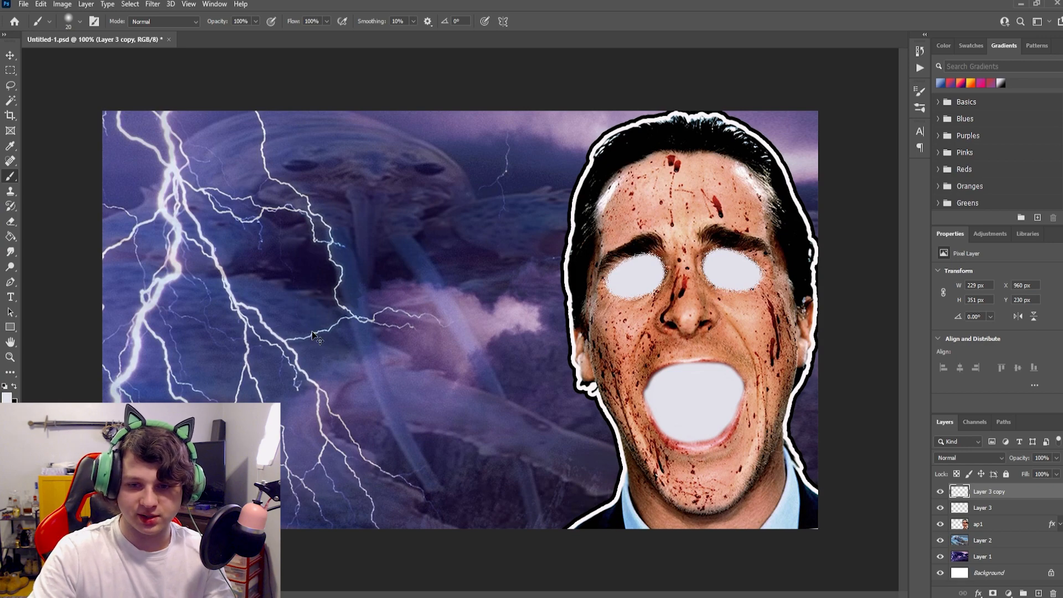
key(ctrl+plus)
key(ctrl+plus)
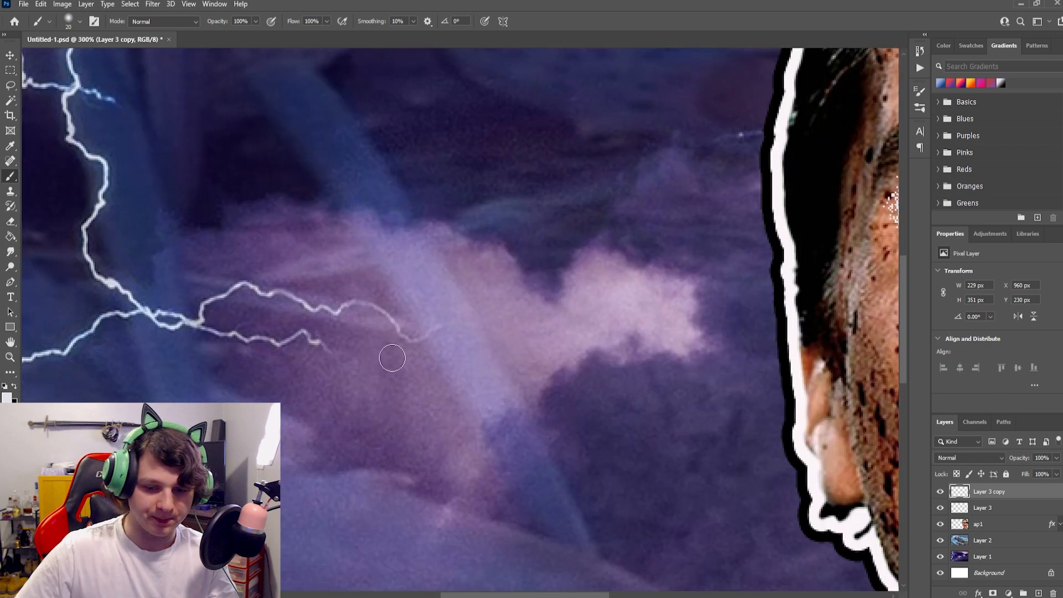
drag(575, 596, 716, 596)
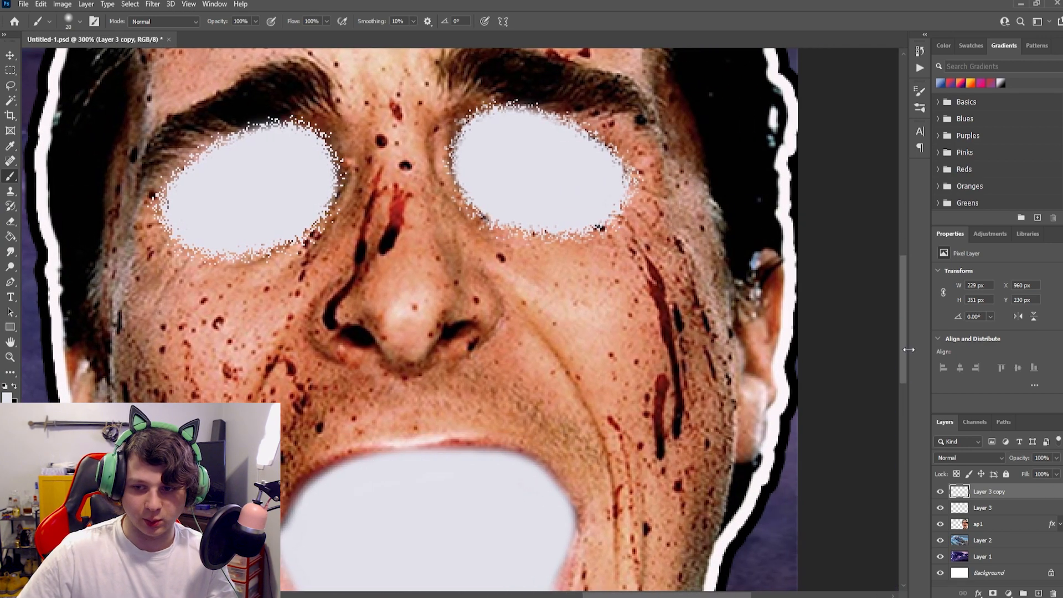
drag(903, 347, 901, 382)
key(ctrl+plus)
key(shift+alt+i)
mouse_move(304, 218)
mouse_down()
mouse_move(439, 188)
mouse_move(529, 186)
mouse_move(610, 225)
mouse_move(621, 269)
mouse_move(622, 318)
mouse_move(601, 386)
mouse_move(573, 427)
mouse_move(493, 481)
mouse_move(364, 480)
mouse_move(307, 428)
mouse_up()
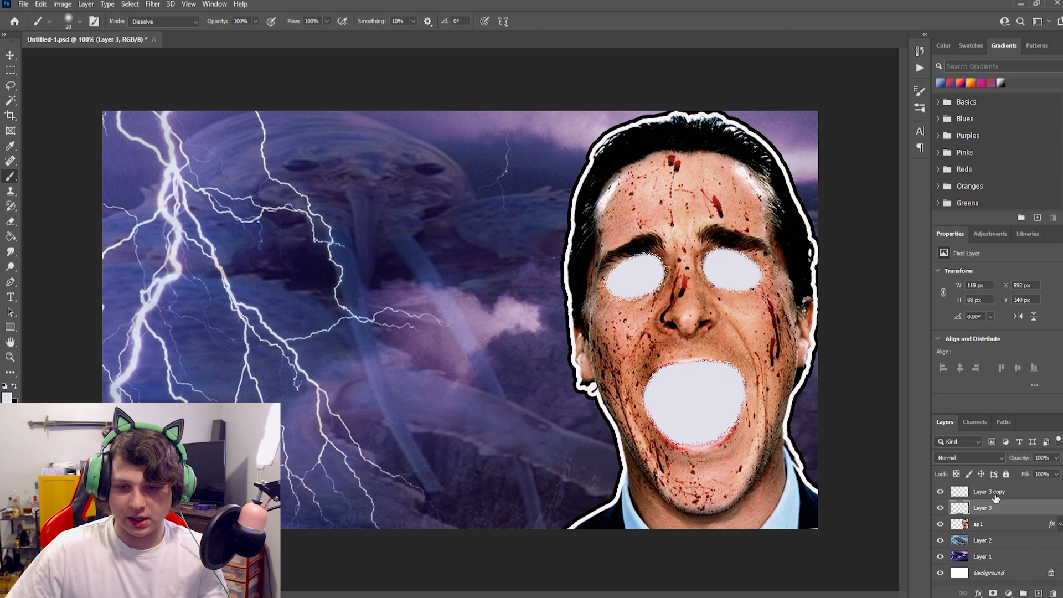
Merge Layer 3 and Layer 3 copy into one layer and add an outer glow around the eye and mouth patches.
click(999, 494)
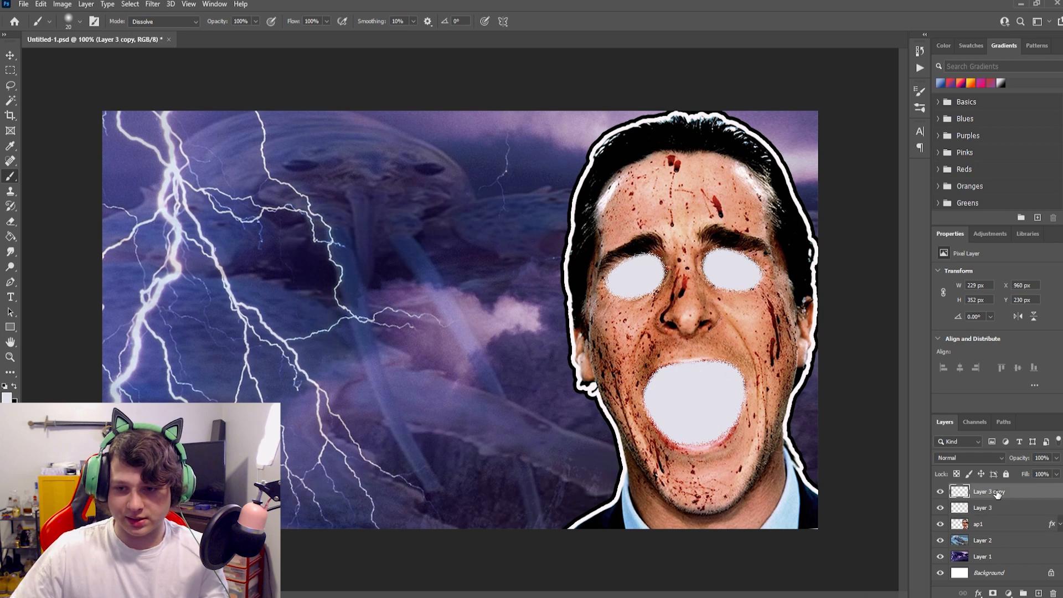
click(1005, 508)
shift+click(1011, 492)
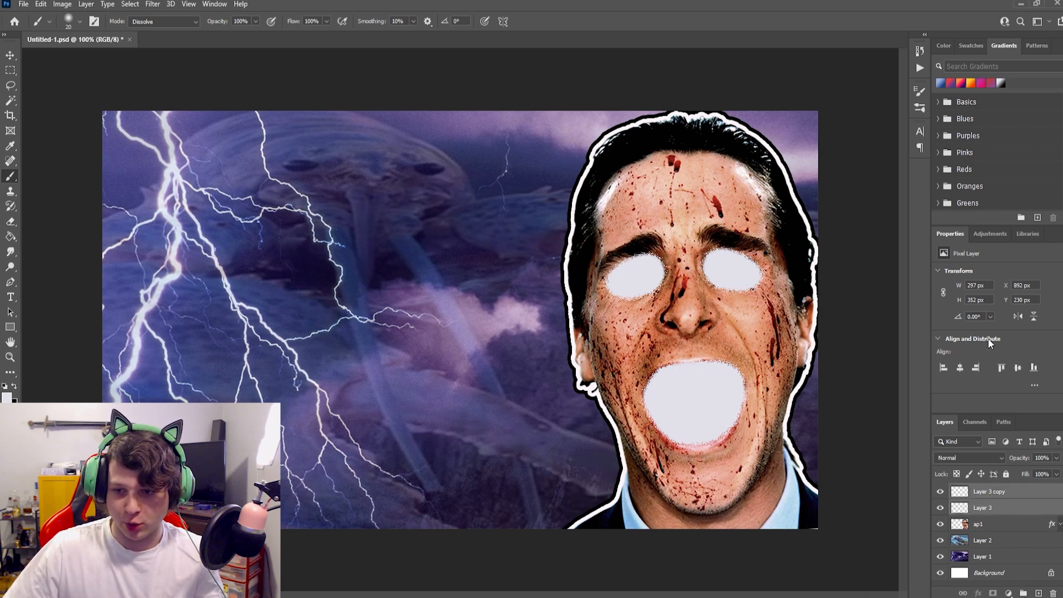
key(ctrl+e)
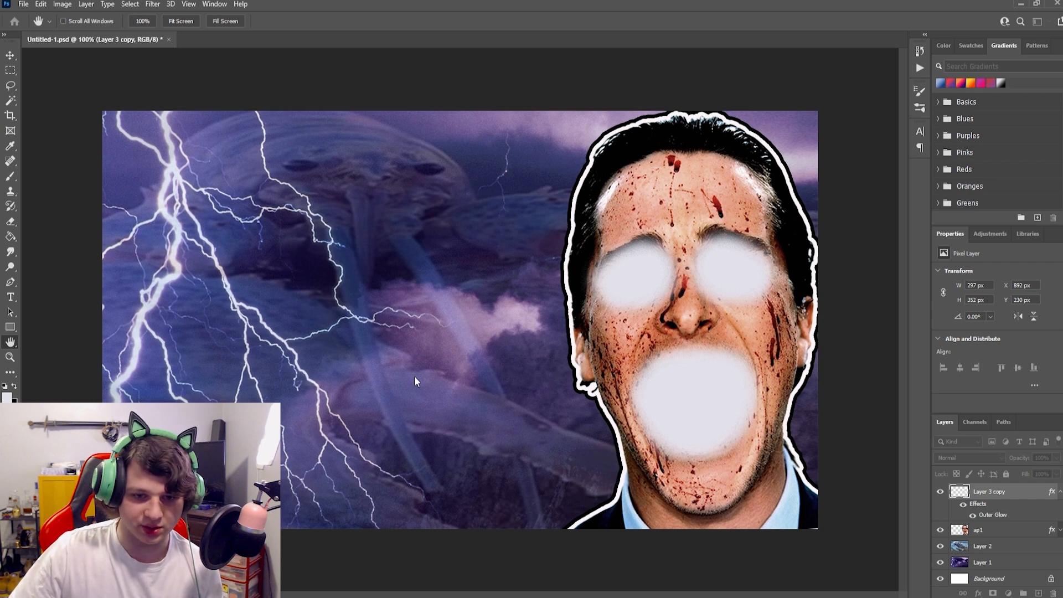
key(b)
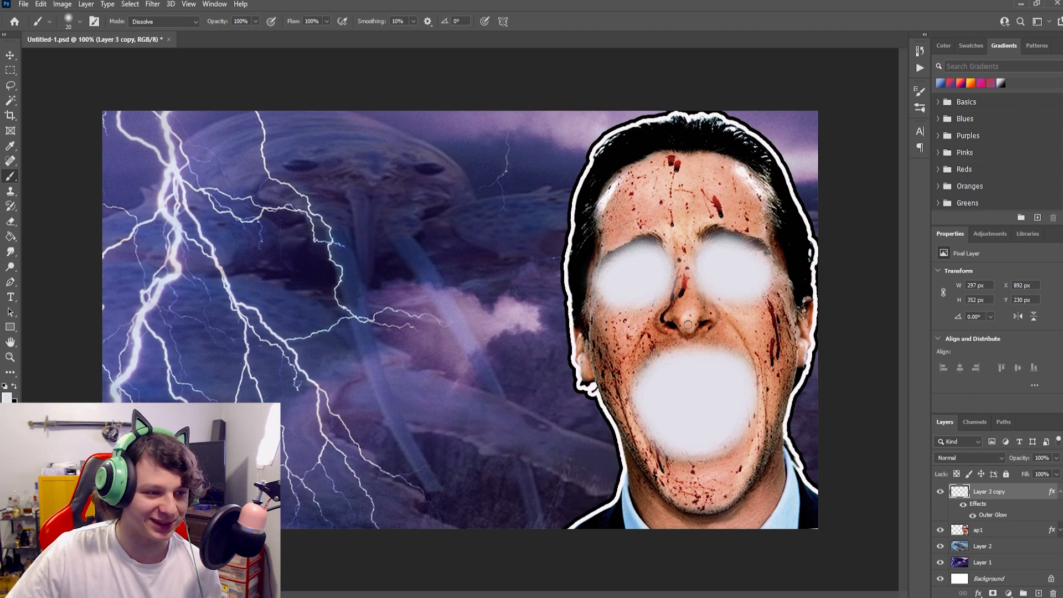
key(ctrl+minus)
key(ctrl+minus)
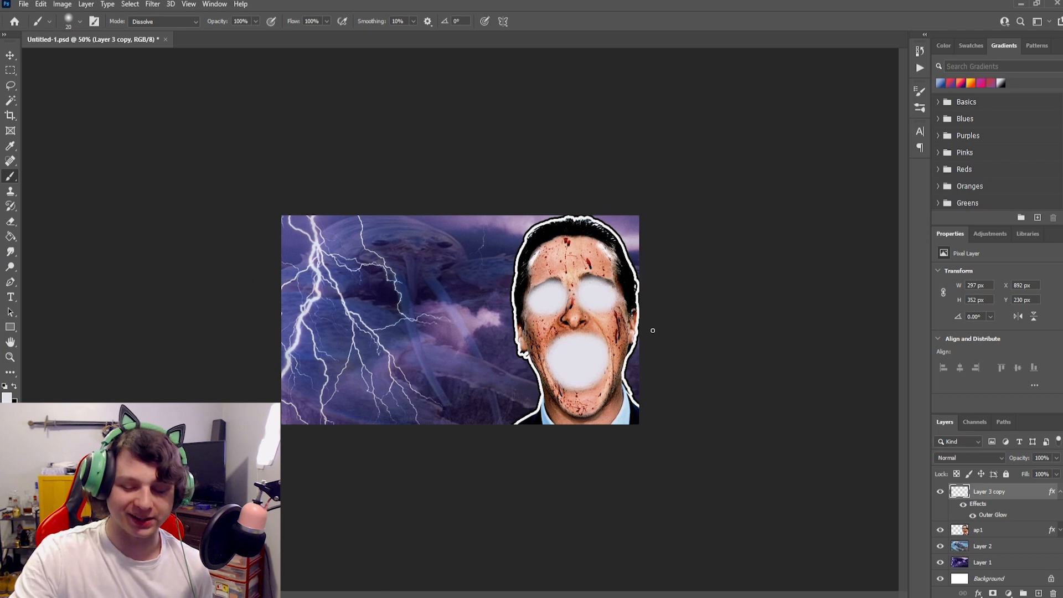
key(ctrl+plus)
key(ctrl+plus)
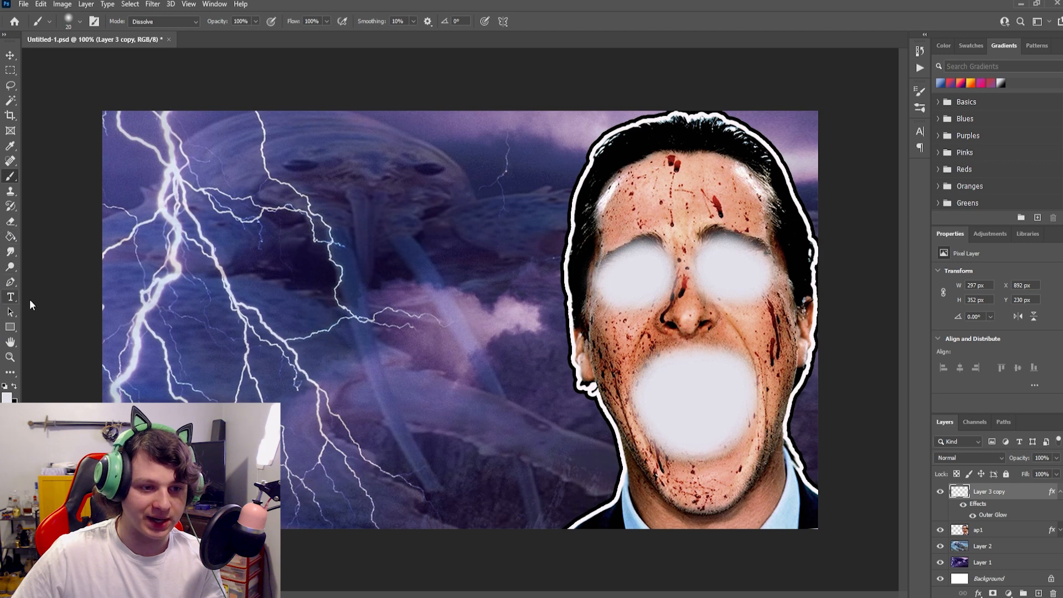
Add the near-white headline text "HOW TO MAKE:" in Microsoft PhagsPa Regular over the upper part of the lightning background.
key(t)
click(249, 179)
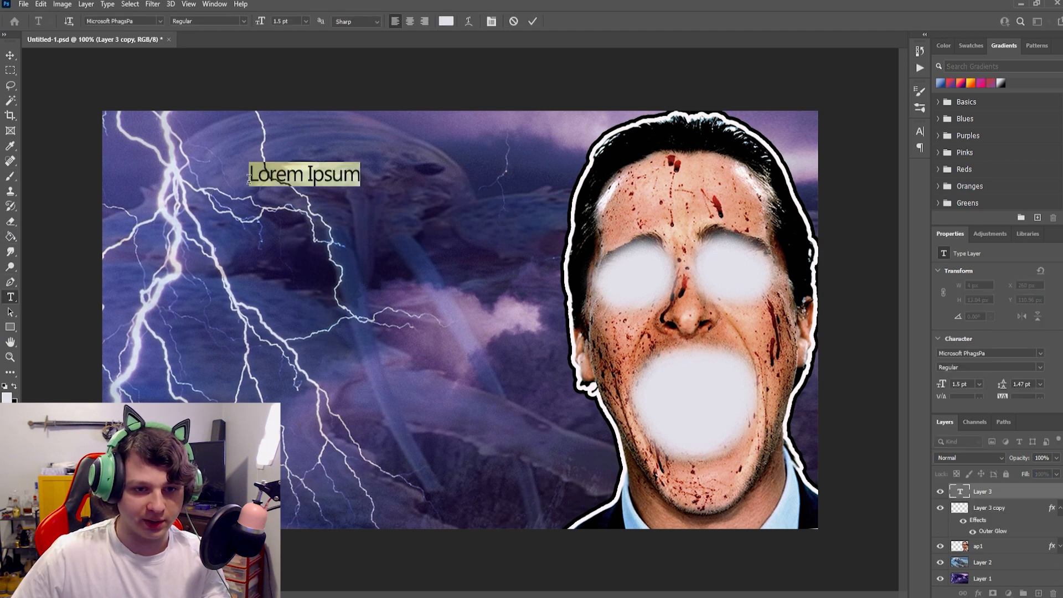
key(BackSpace)
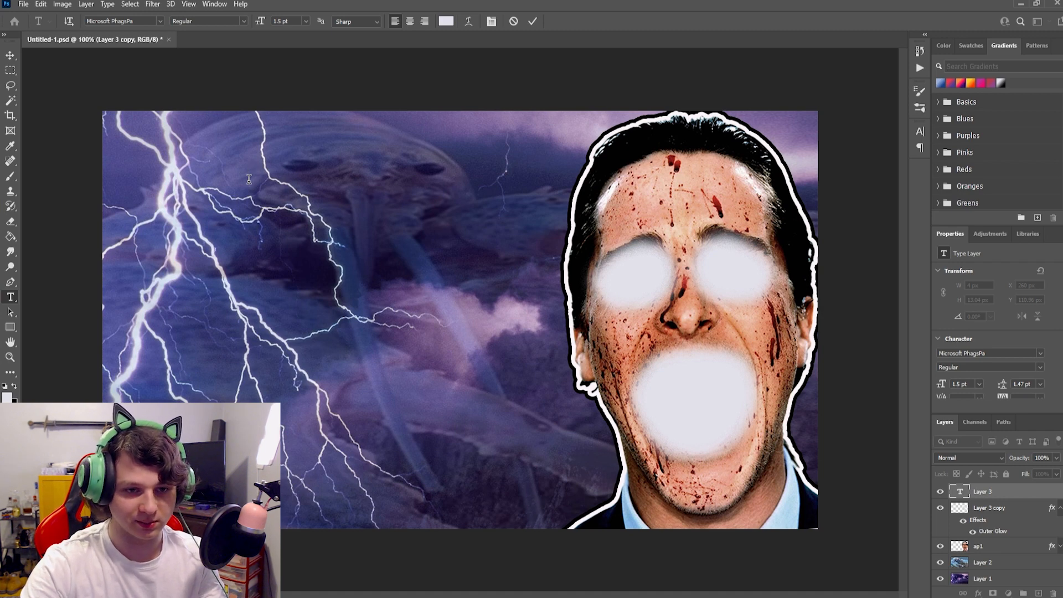
text(HOW)
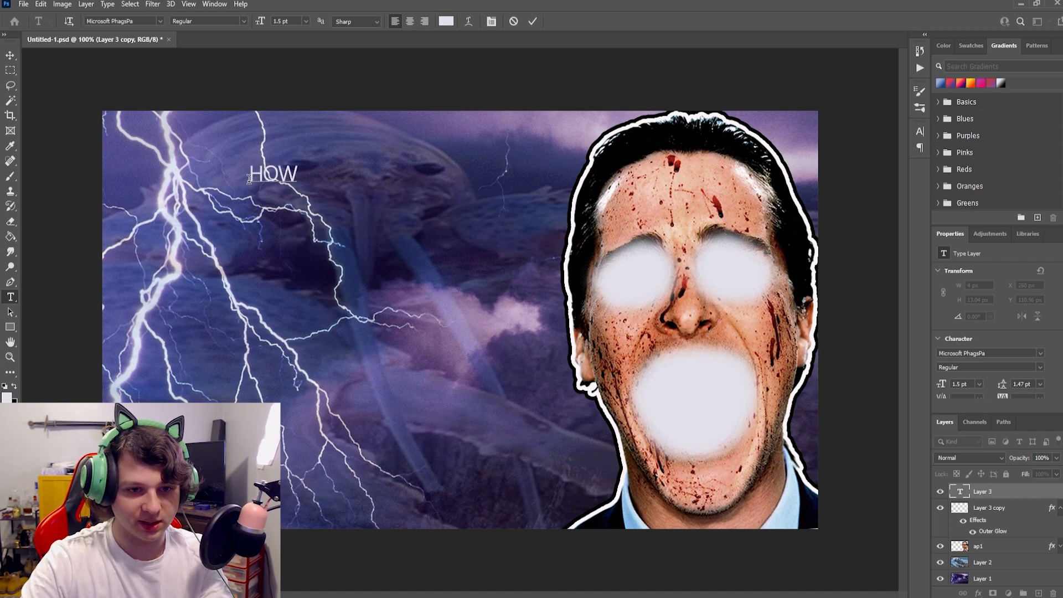
text( TO MAKE)
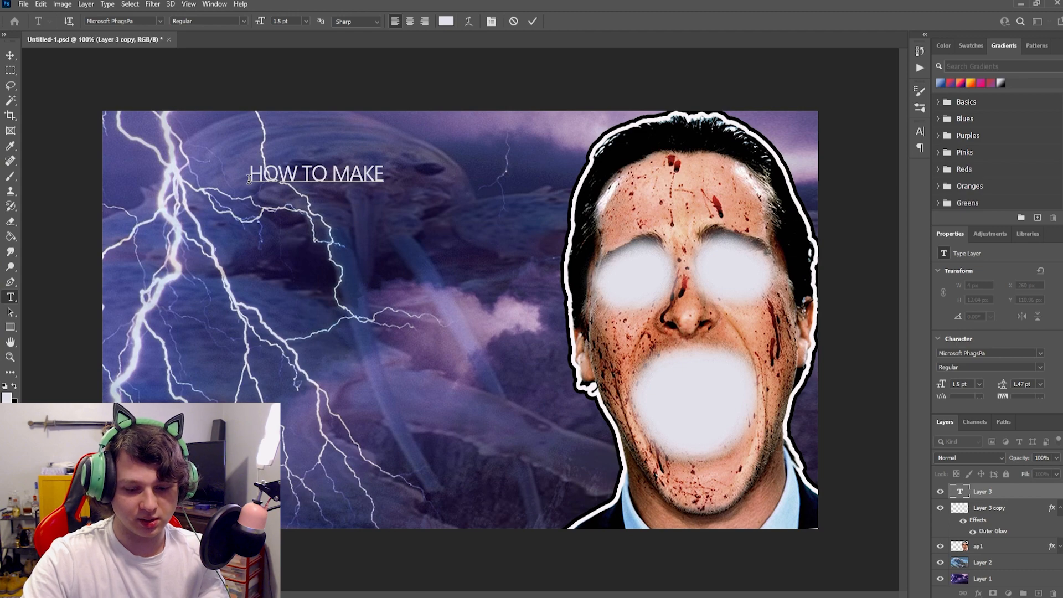
key(ctrl+Return)
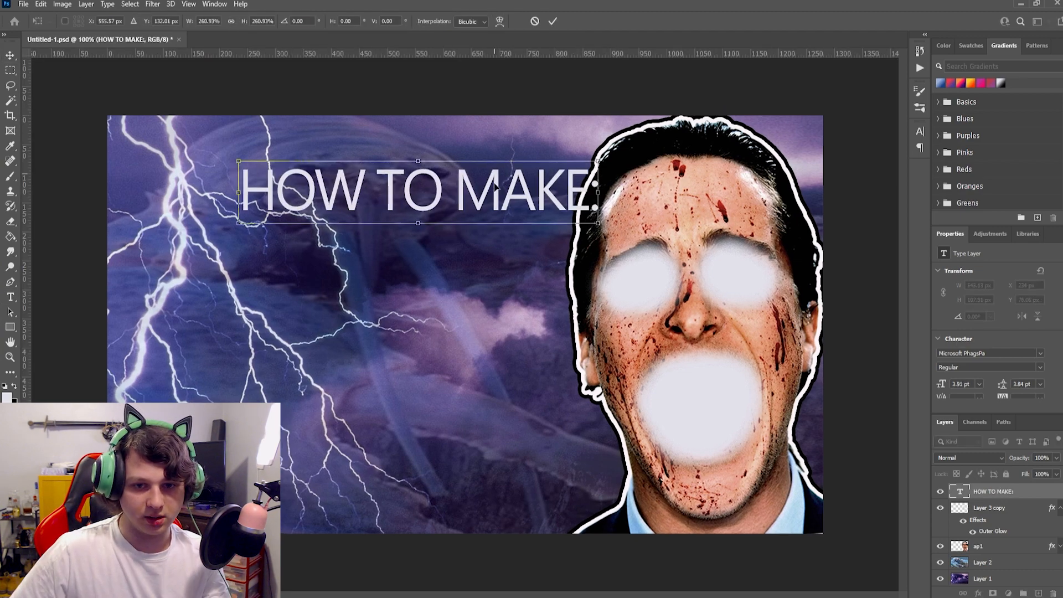
Scale the "HOW TO MAKE:" headline to about 797 × 134 px and place it beside the man's head at about X 20, Y 96 px.
drag(496, 186, 403, 168)
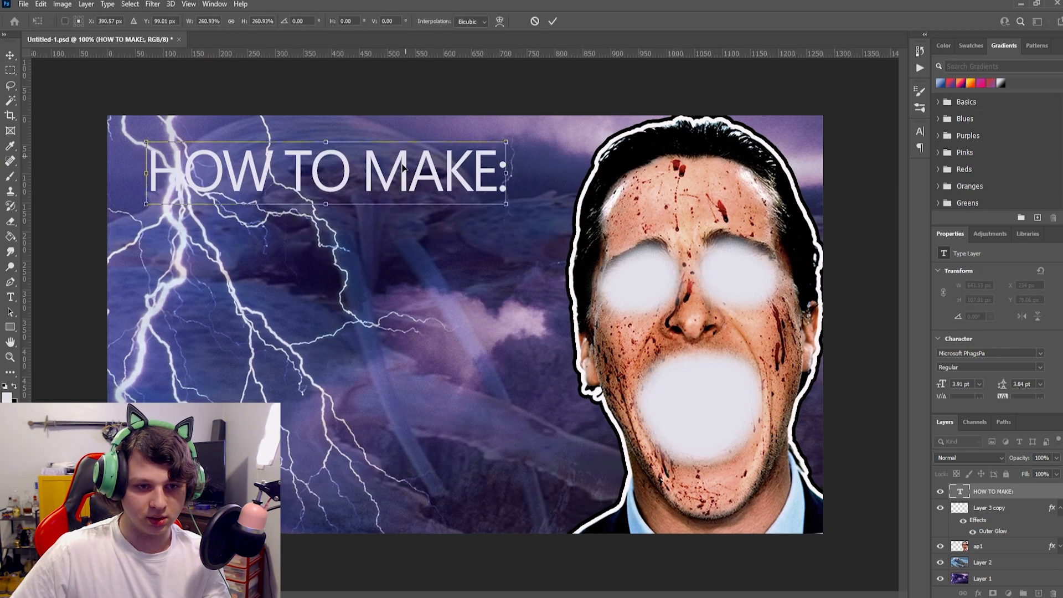
drag(507, 145, 557, 133)
drag(146, 205, 107, 216)
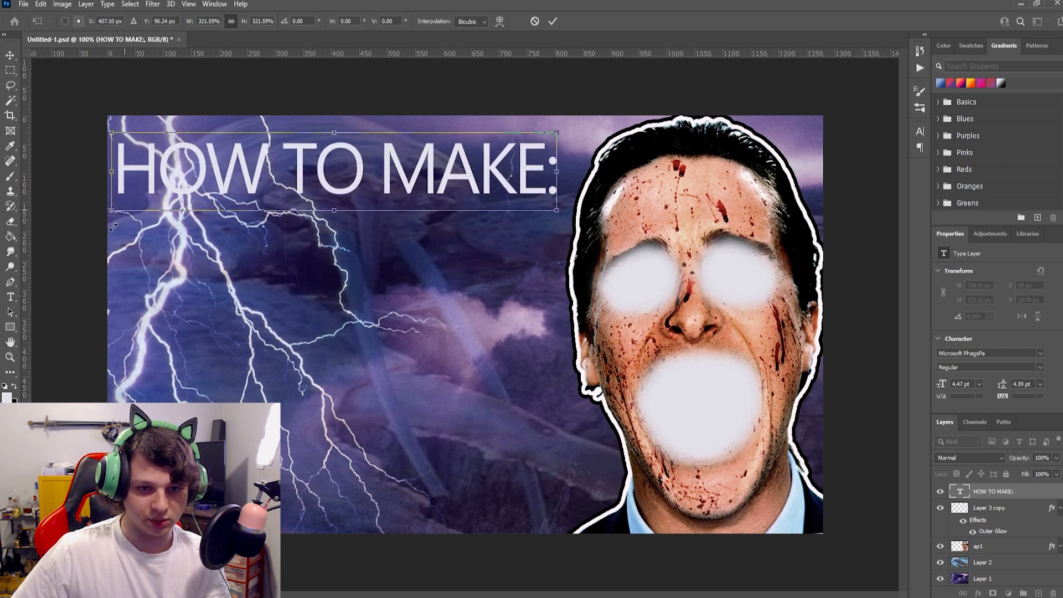
drag(300, 178, 307, 215)
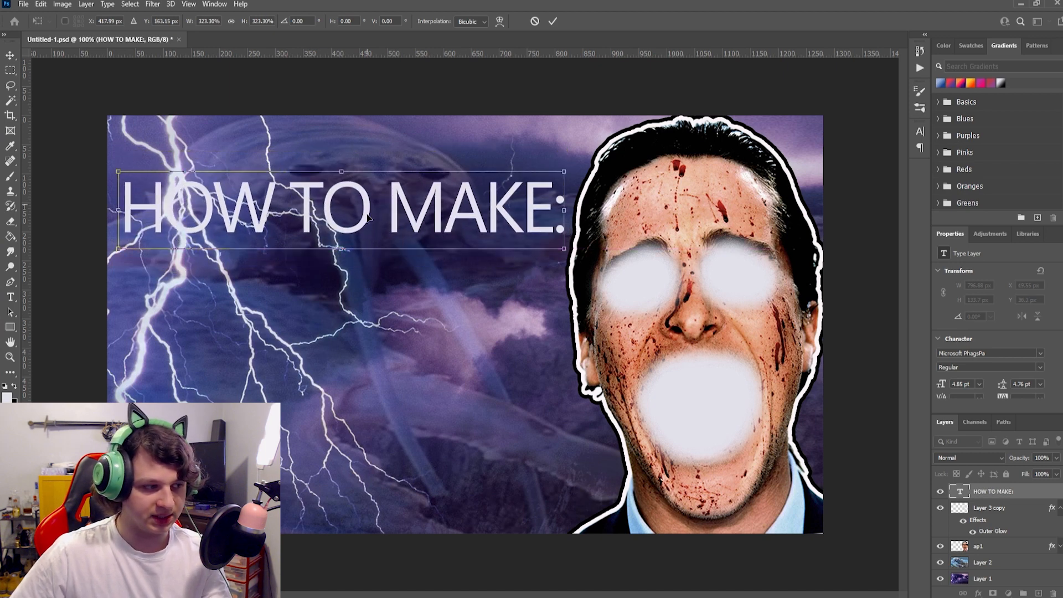
key(Return)
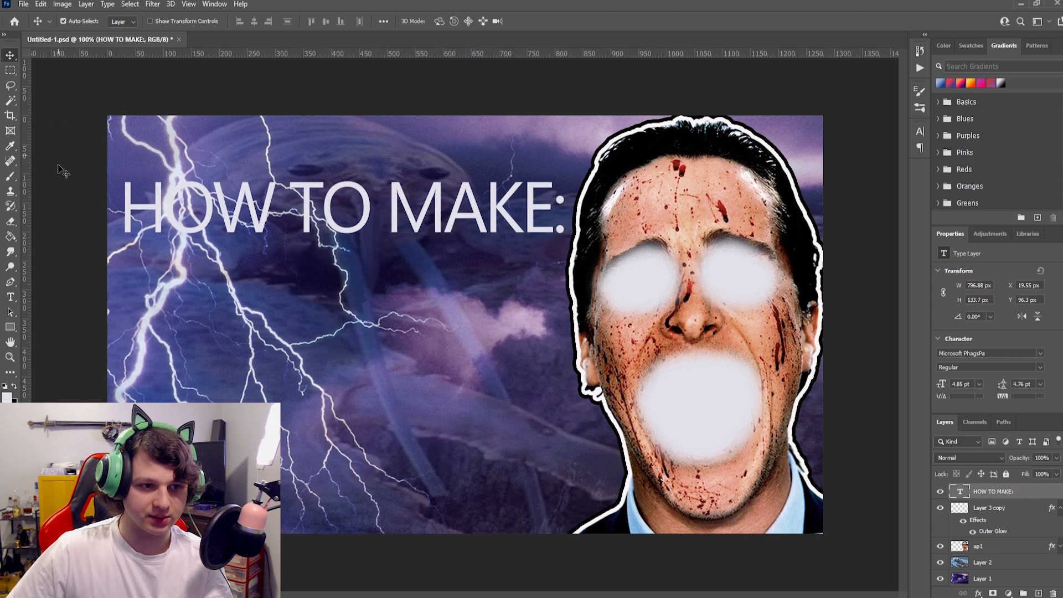
Give the headline a turquoise-lilac gradient overlay, a hard black-edged outer glow and a drop shadow, and raise it to about Y 55 px.
double_click(535, 223)
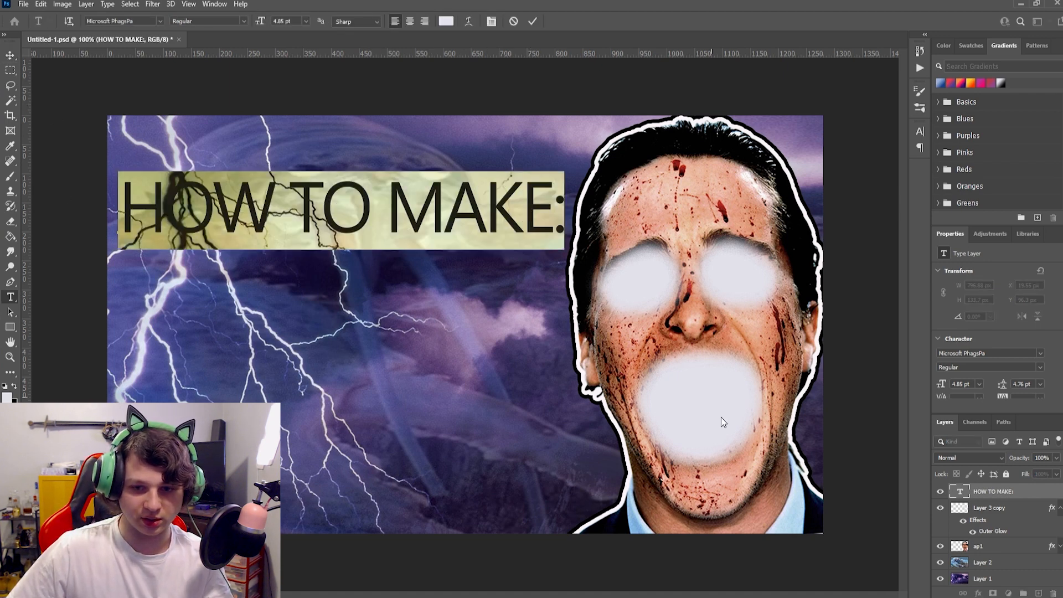
key(Escape)
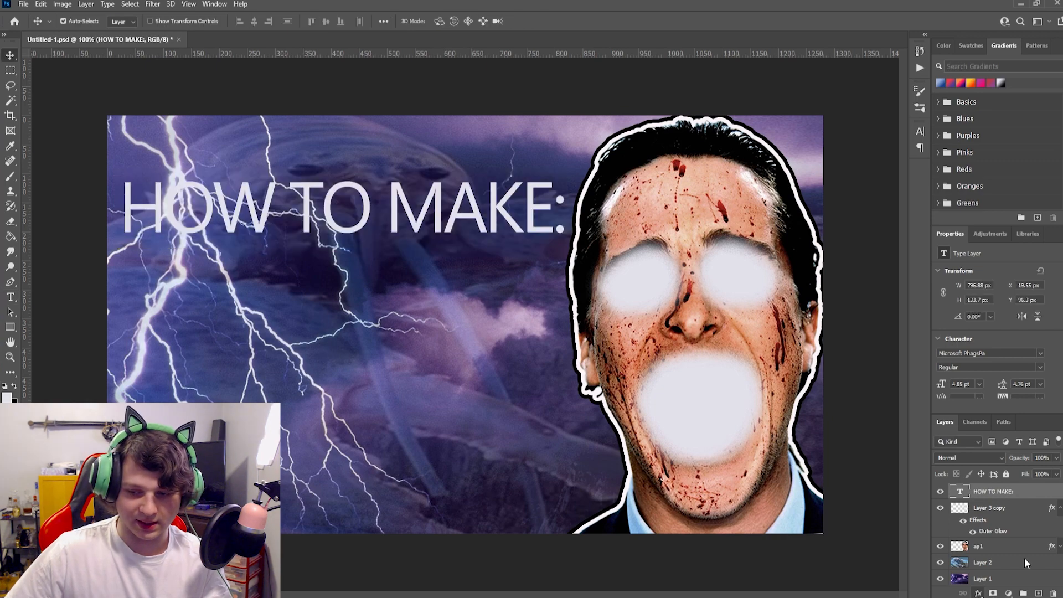
click(1025, 558)
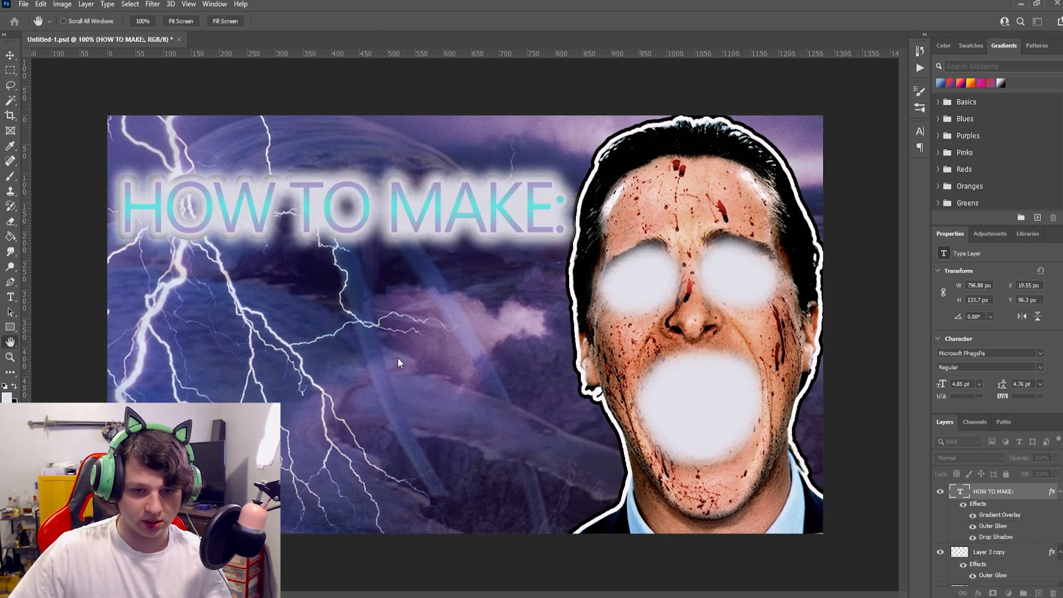
click(427, 330)
drag(427, 330, 417, 332)
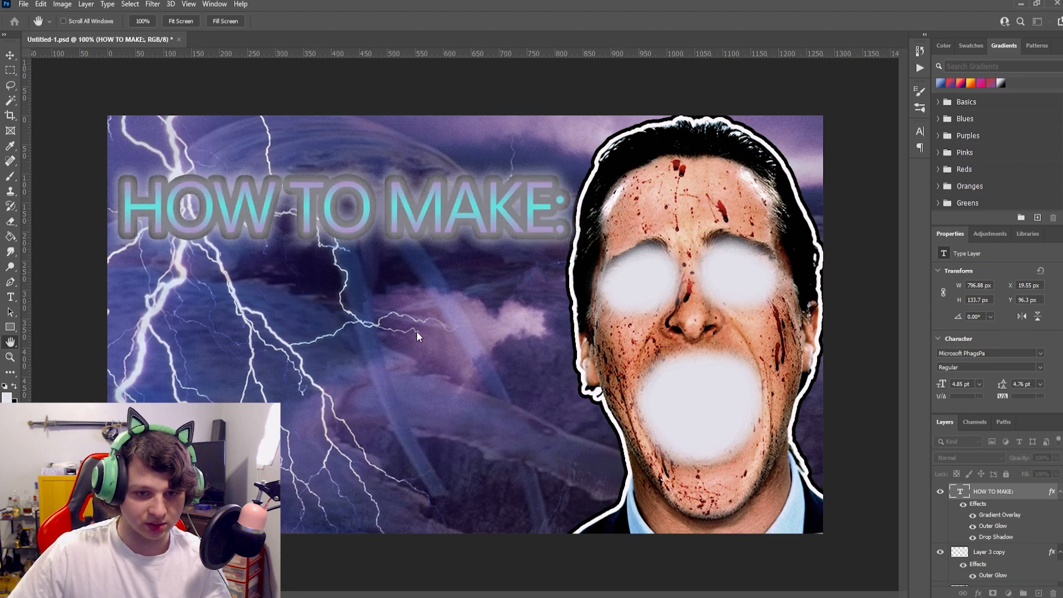
click(390, 420)
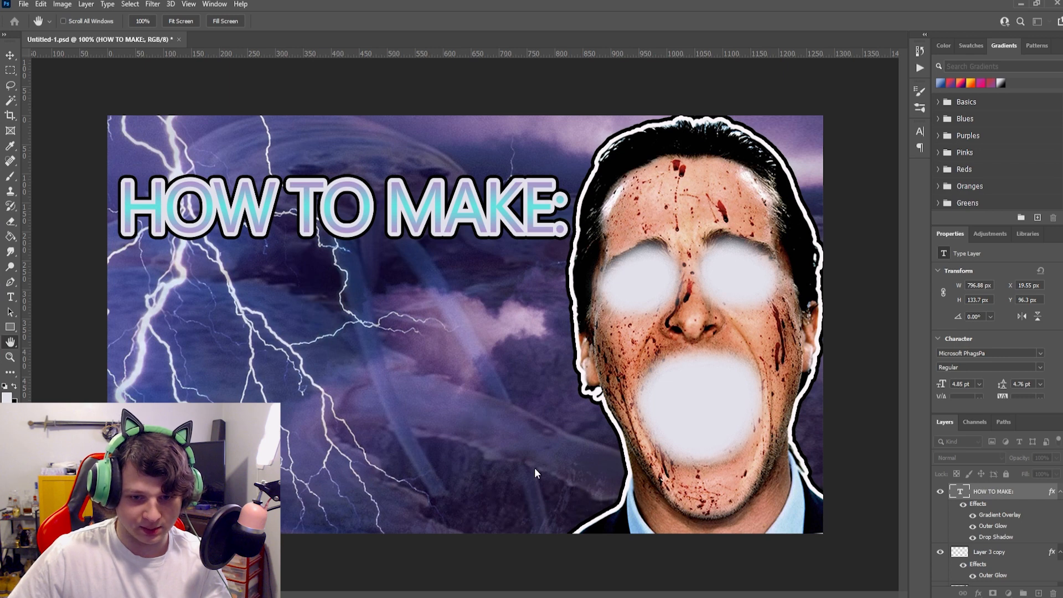
click(9, 55)
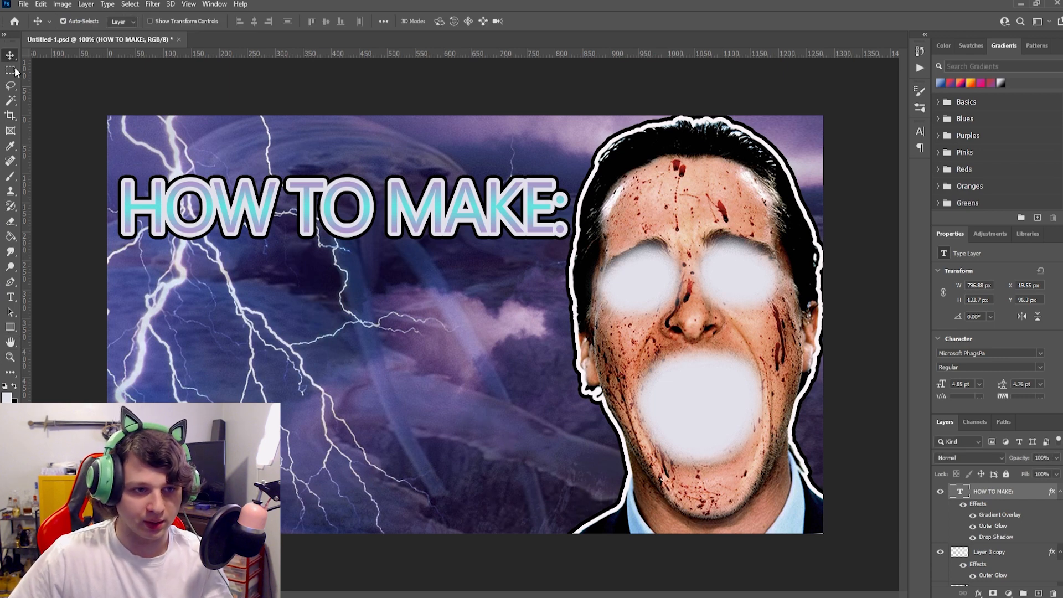
drag(359, 202, 361, 179)
Add a separate near-white text line "THUMBNAILS" in Microsoft PhagsPa Regular below the headline.
key(t)
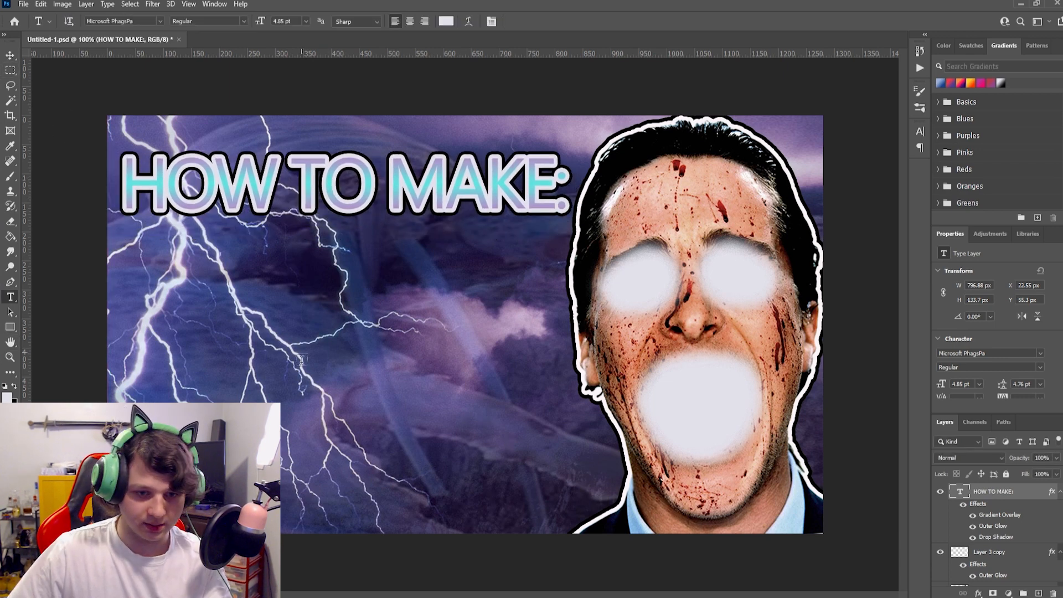
click(284, 379)
text(THUMB)
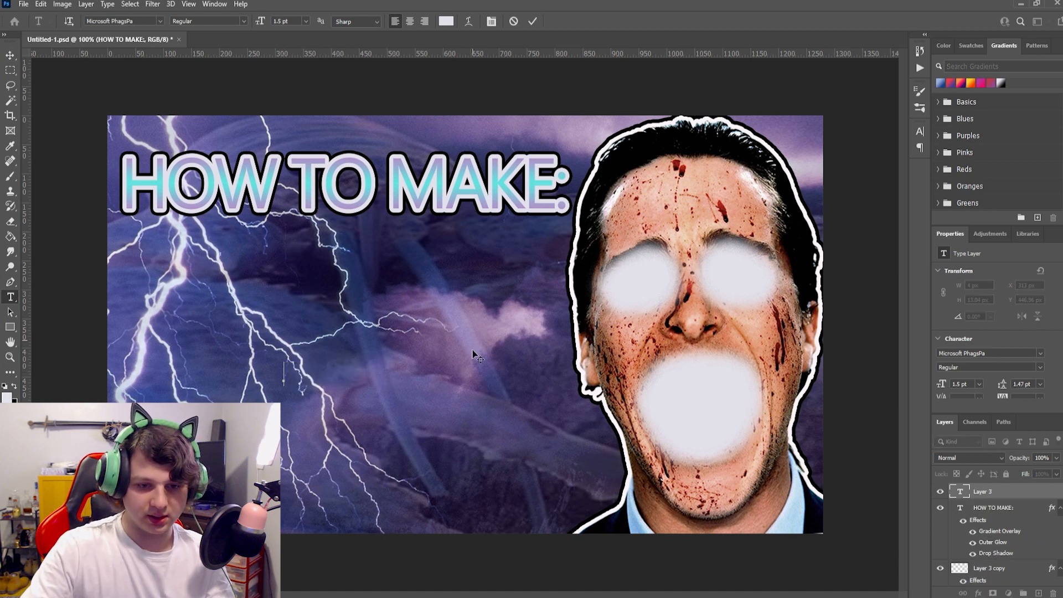
text(NAILS)
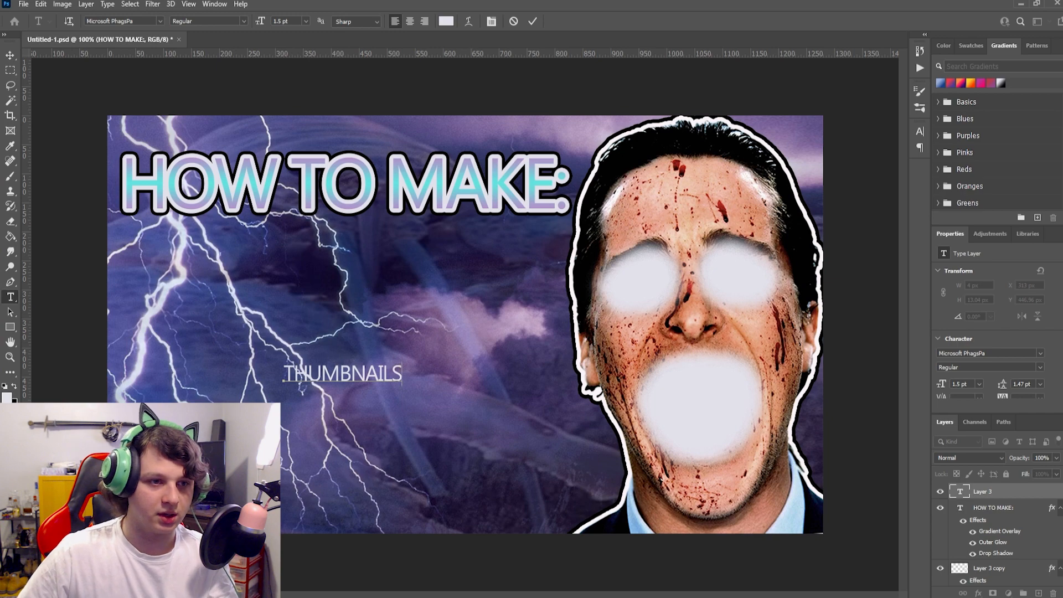
Enlarge the "THUMBNAILS" text to about 823 × 222 px, rotate it 4.52° and place it at about X 9, Y 373 px.
drag(360, 367, 352, 375)
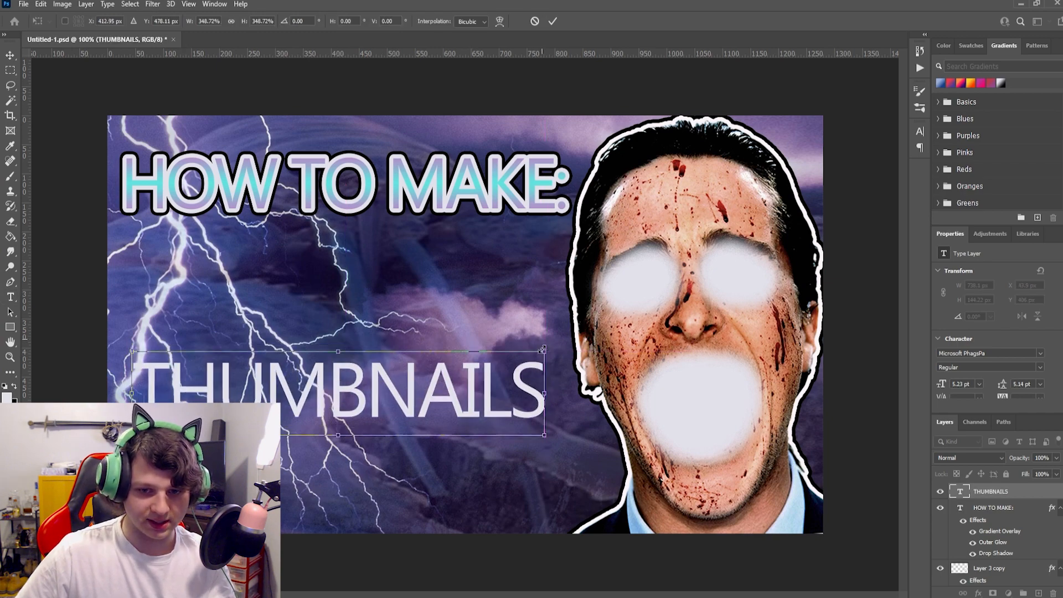
drag(543, 349, 595, 340)
drag(387, 382, 375, 378)
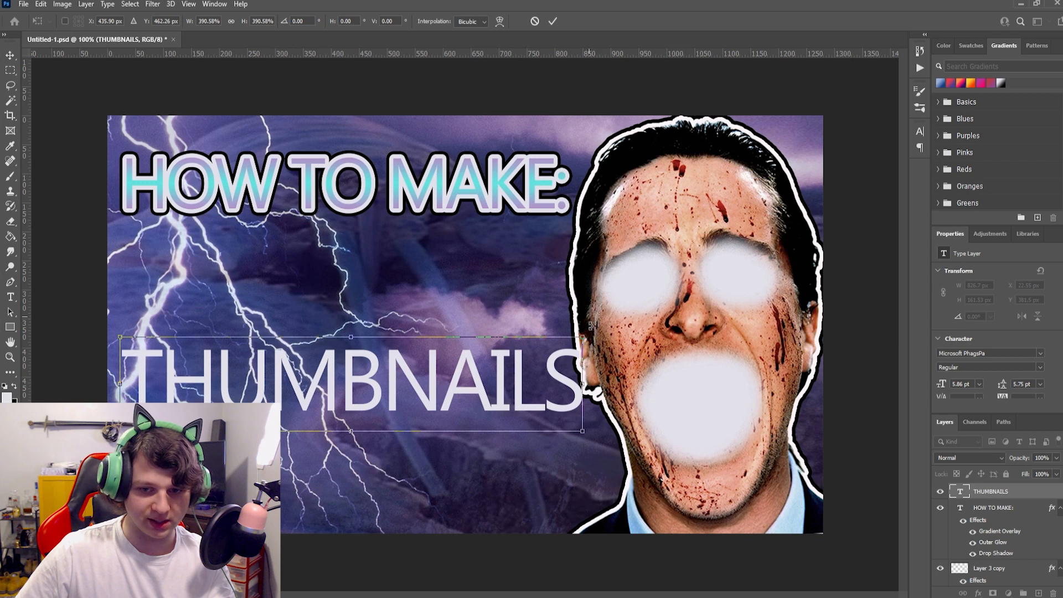
drag(590, 325, 594, 344)
drag(425, 398, 416, 402)
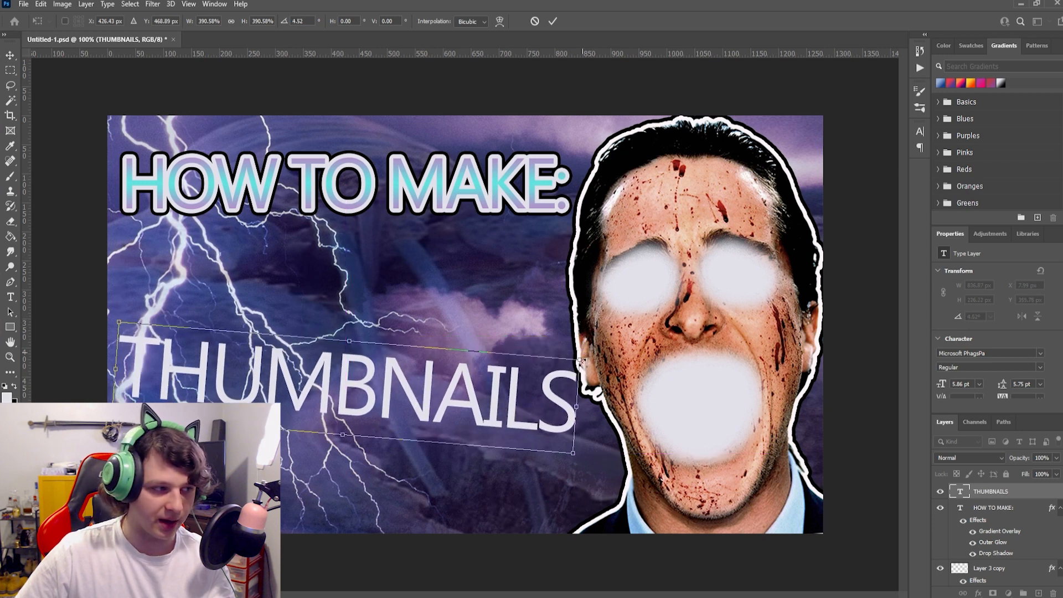
drag(580, 361, 572, 363)
drag(487, 391, 487, 399)
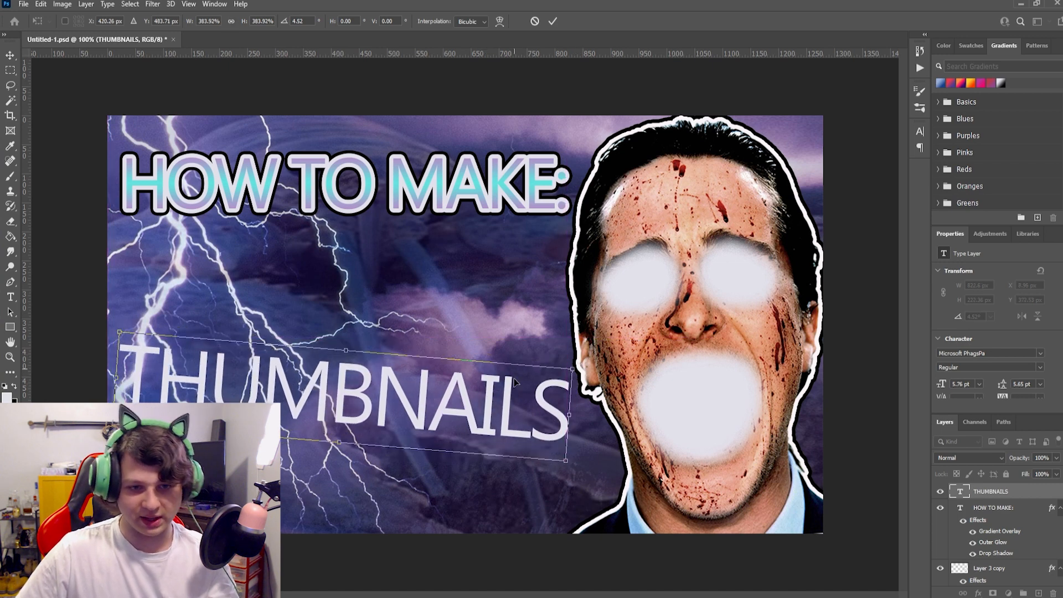
key(Return)
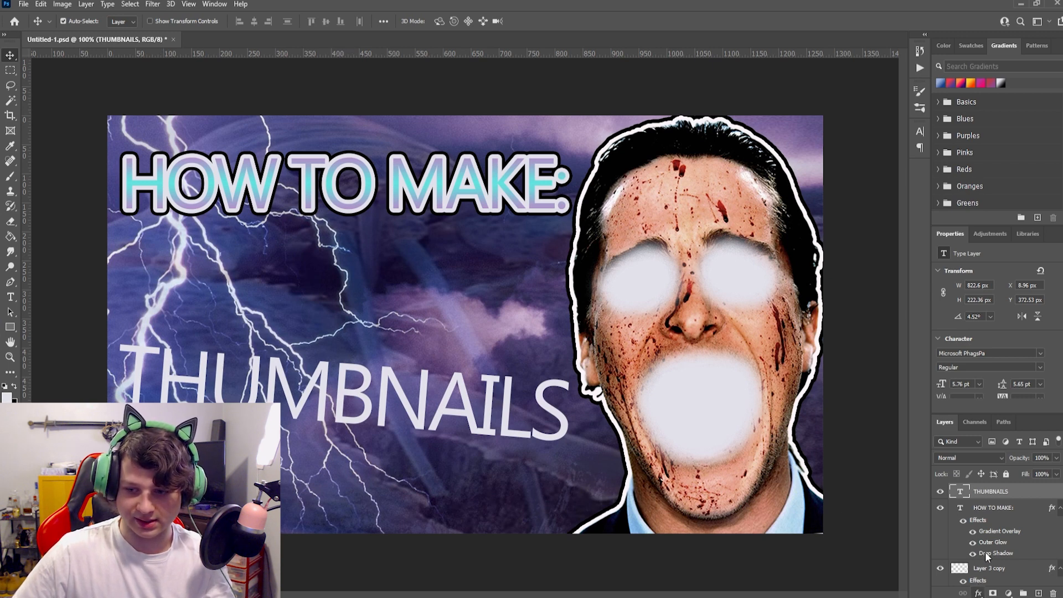
Give "THUMBNAILS" a yellow-red gradient overlay with outer glow and drop shadow, and collapse the effect lists of the layers.
click(1005, 553)
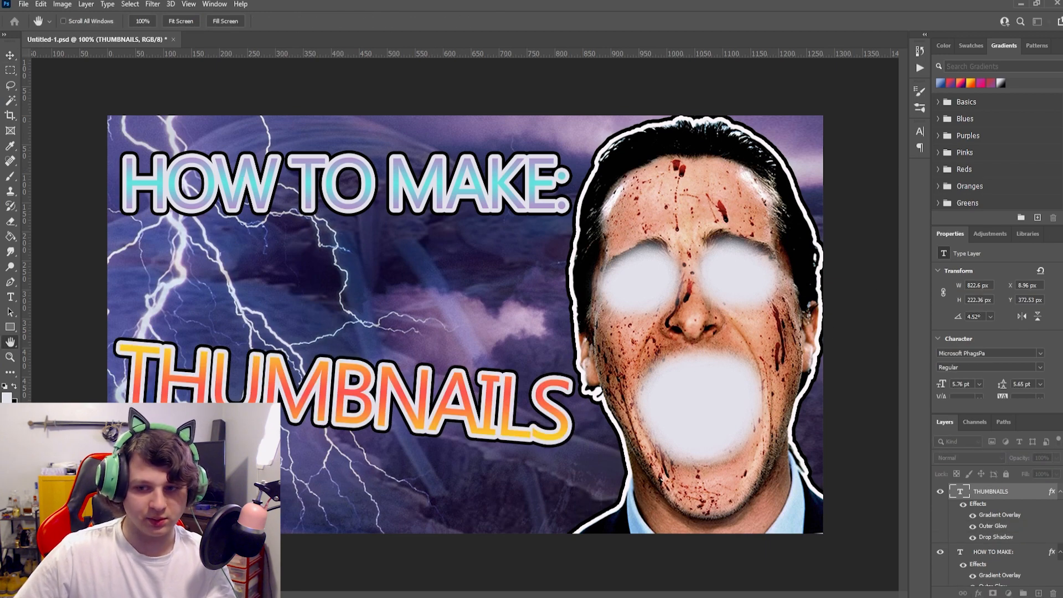
click(988, 207)
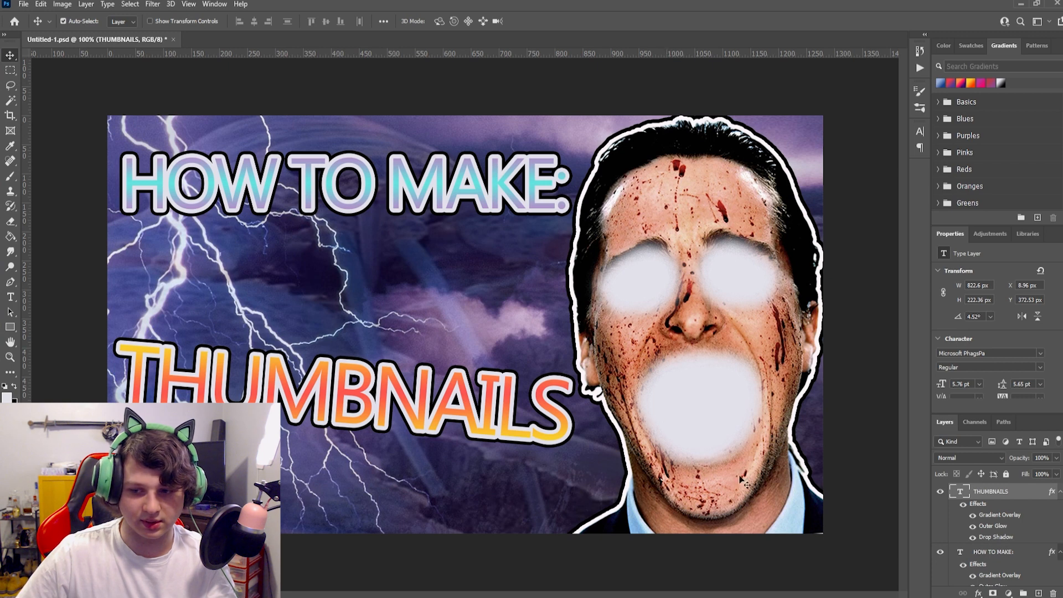
click(1059, 491)
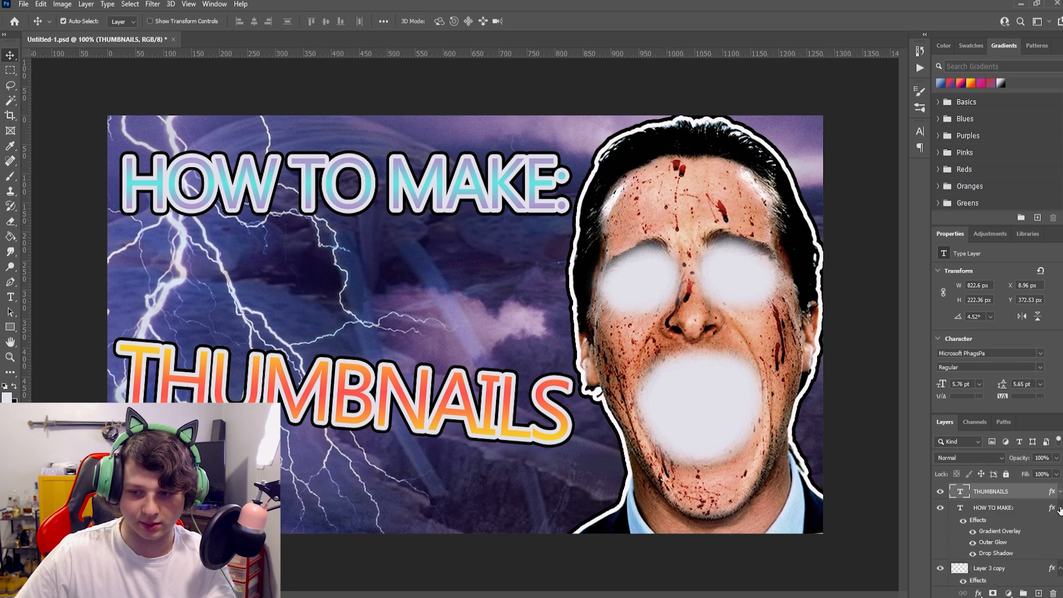
click(1059, 508)
click(1059, 525)
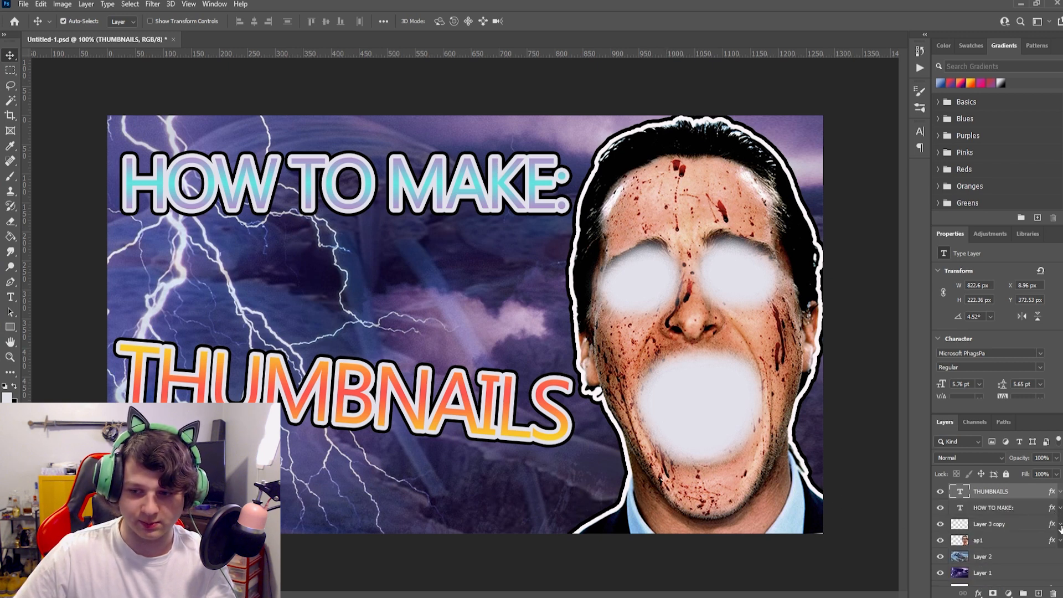
Move the "HOW TO MAKE:" headline down to about X 23, Y 124 px.
click(995, 529)
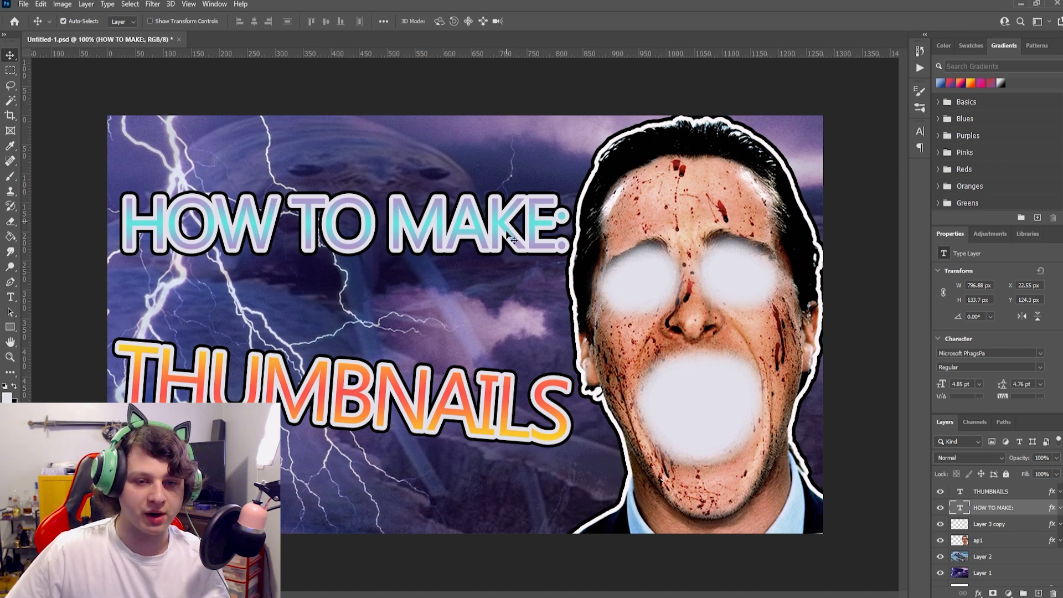
key(ctrl)
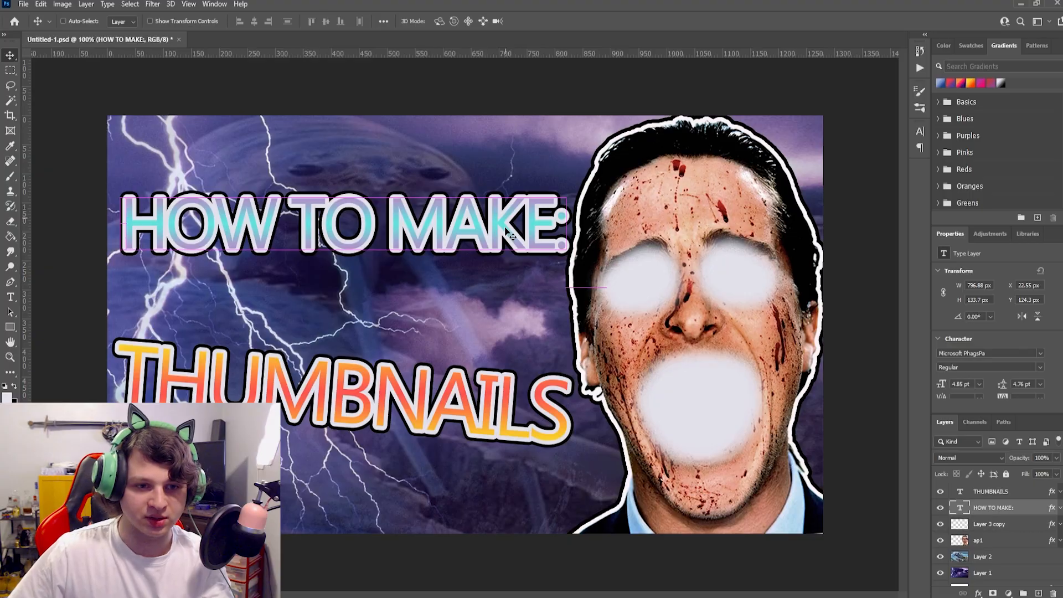
key(ctrl+t)
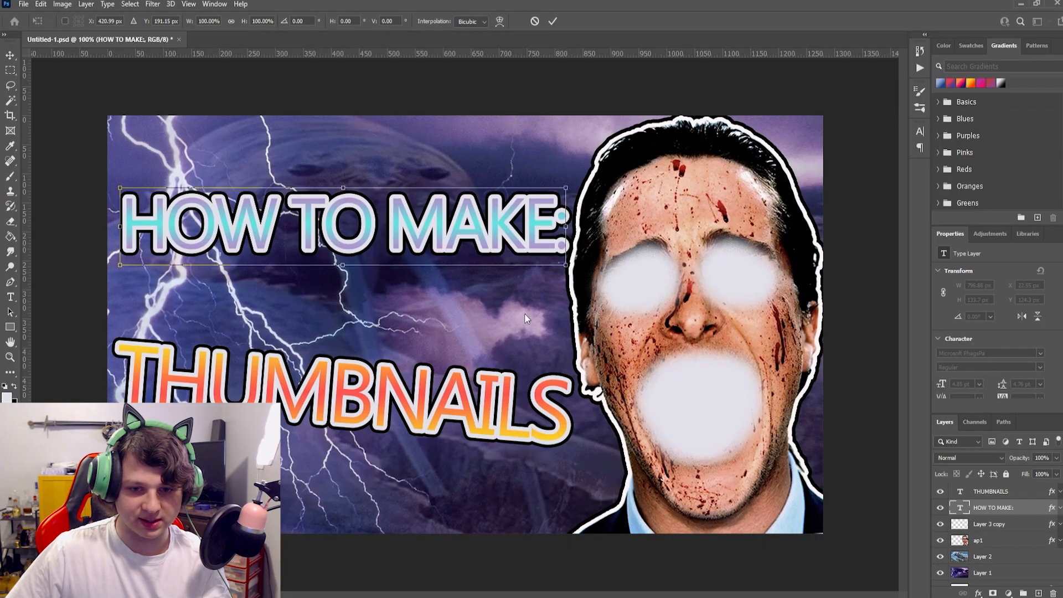
key(Return)
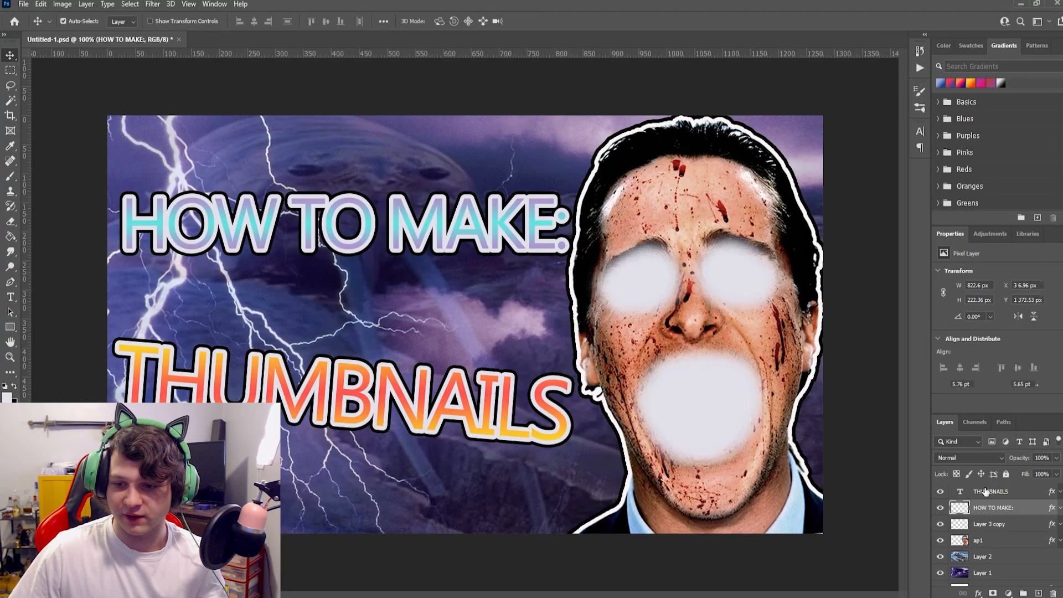
Rasterize the "HOW TO MAKE:" and "THUMBNAILS" text layers.
click(986, 491)
click(1012, 505)
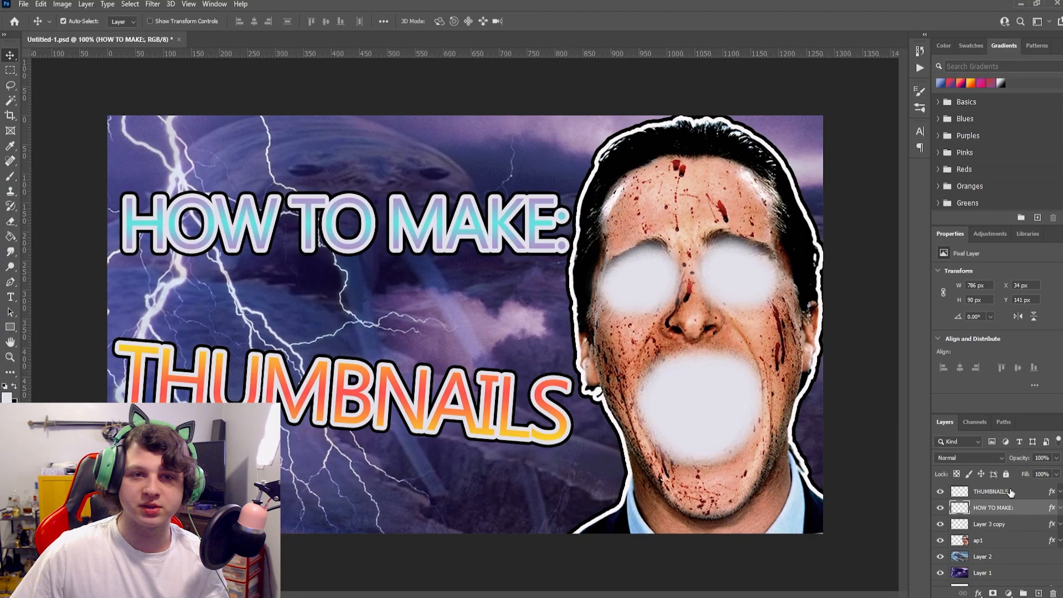
click(1012, 491)
click(1005, 507)
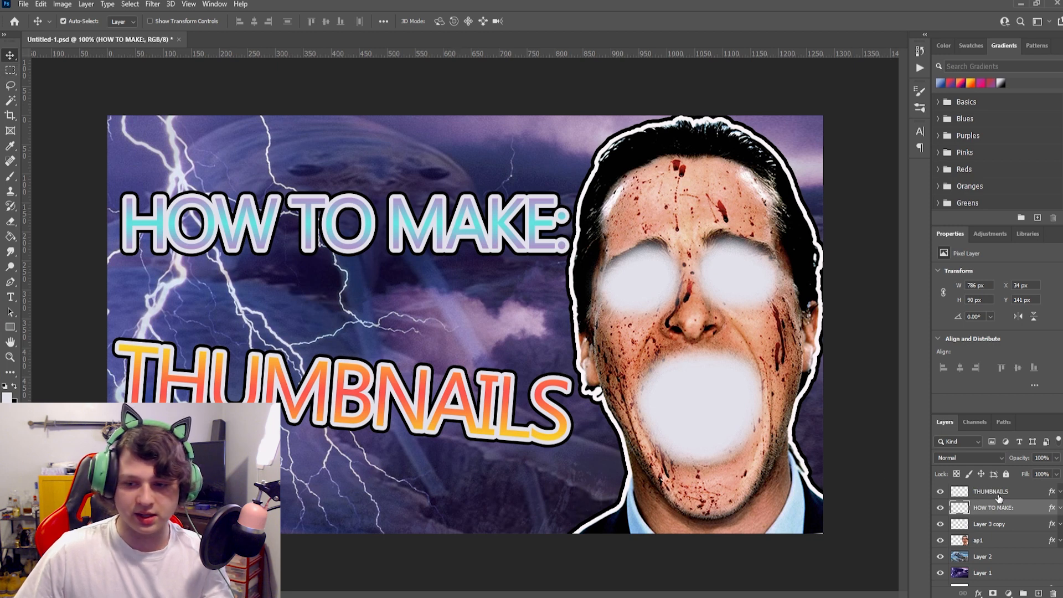
Distort the "HOW TO MAKE:" headline so it tapers toward the man's head, about 794 × 107 px at X 20, Y 123 px.
key(ctrl+t)
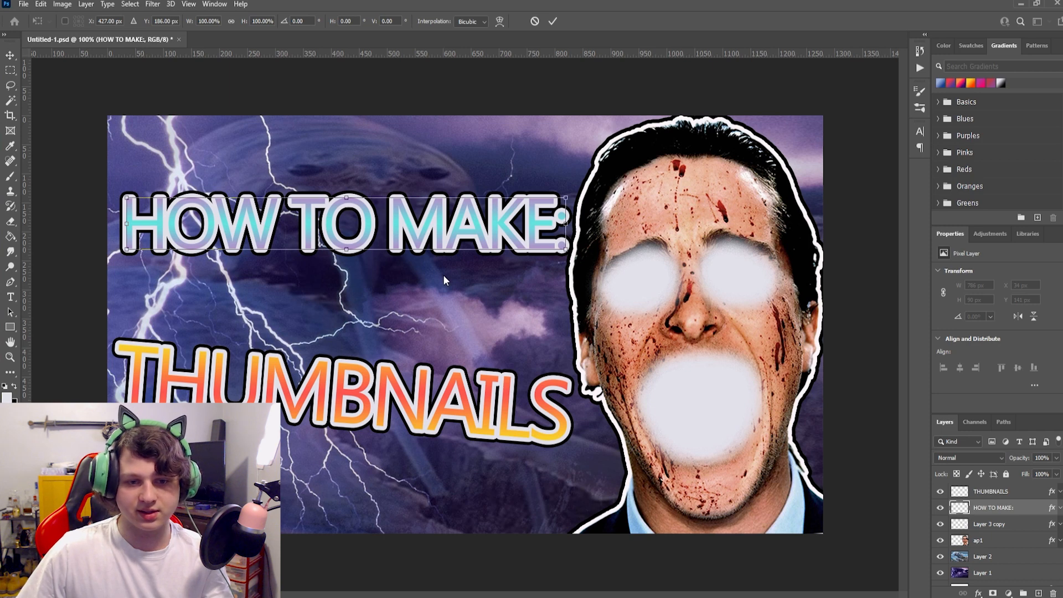
mouse_move(565, 198)
mouse_down()
mouse_move(542, 215)
mouse_move(551, 206)
mouse_up()
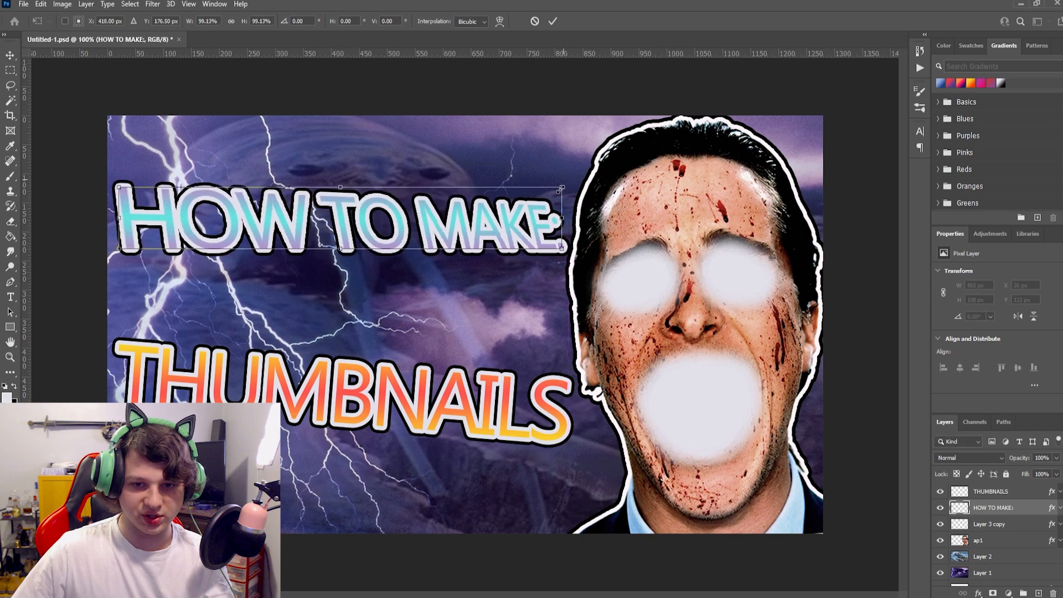
drag(567, 187, 561, 188)
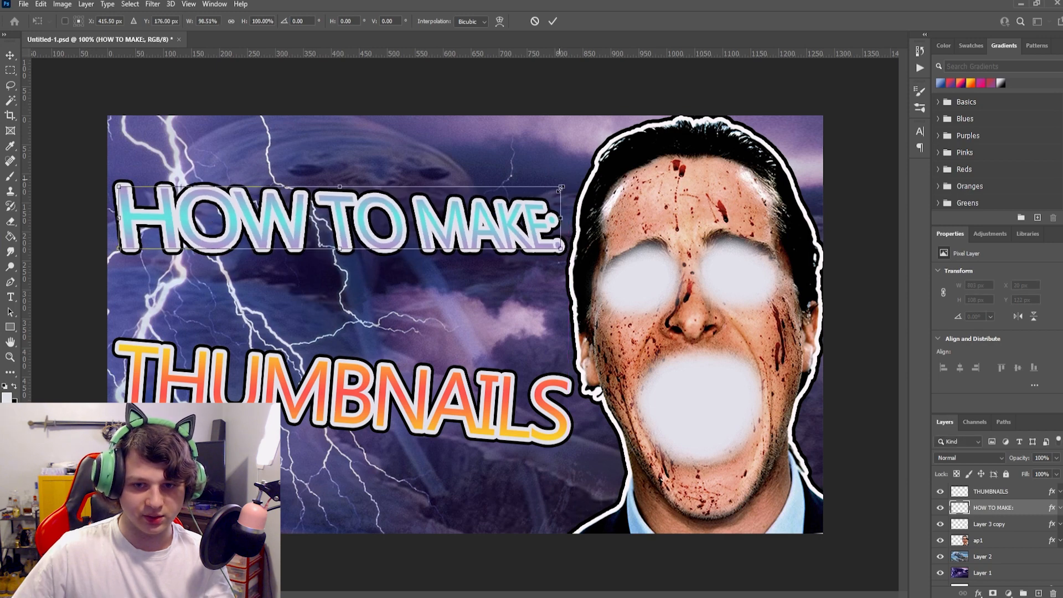
key(Return)
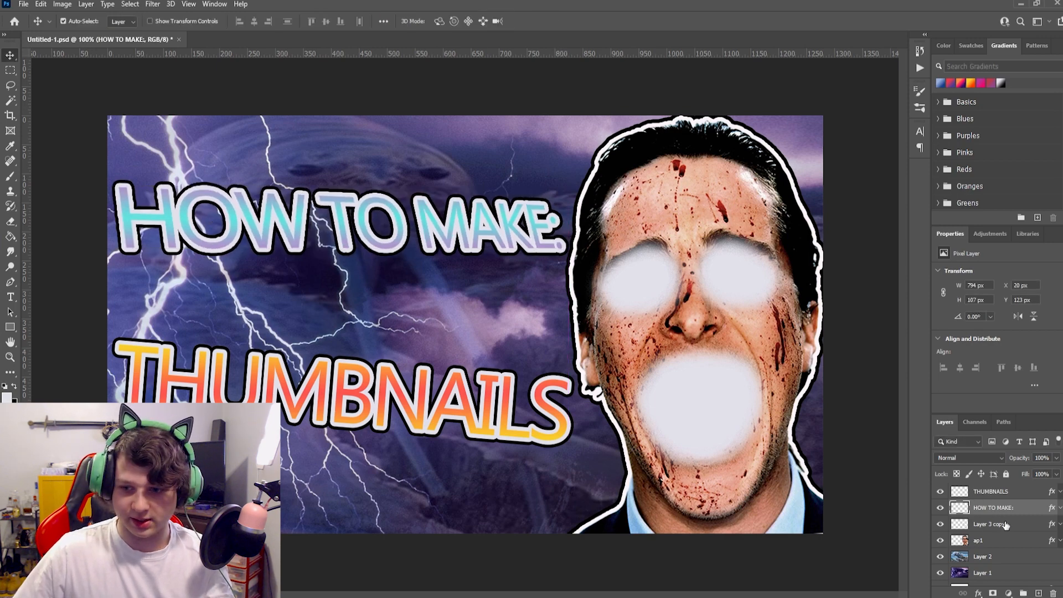
Warp the "THUMBNAILS" lettering so its first and last letters flare out, about 832 × 242 px at X 13, Y 358 px.
click(1004, 494)
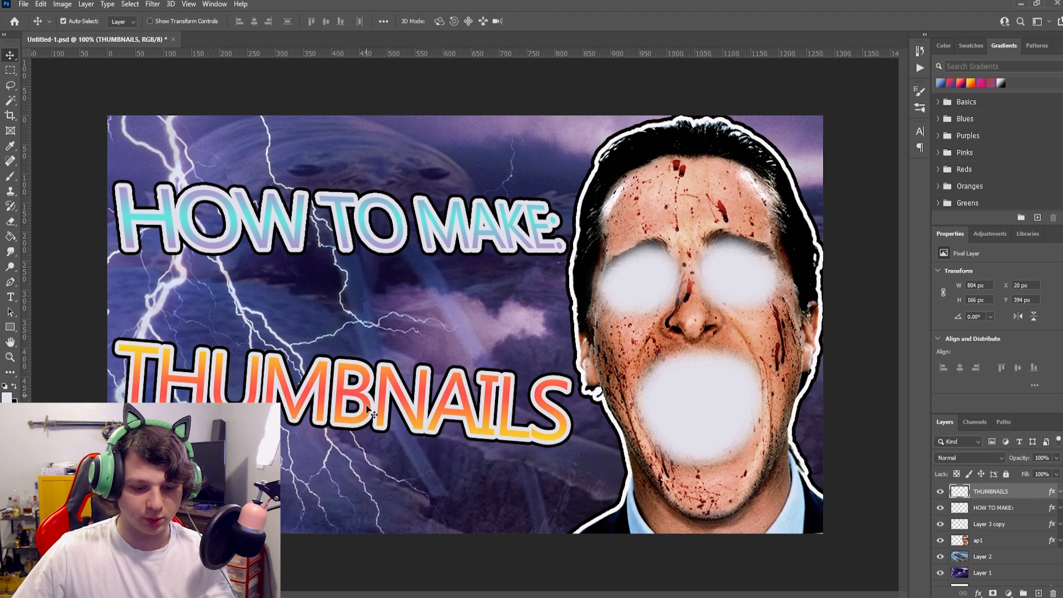
key(ctrl+t)
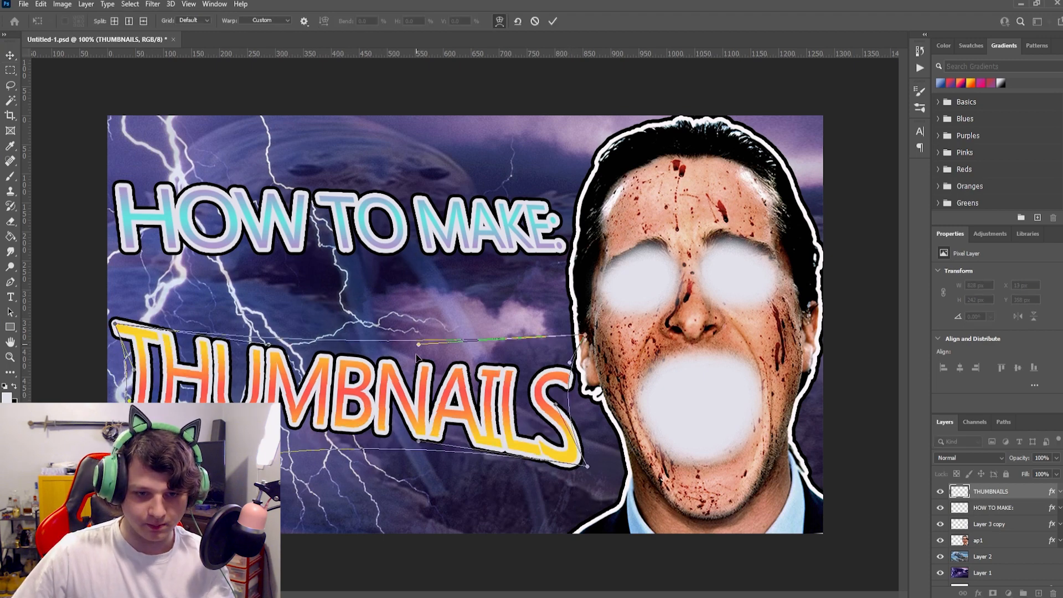
drag(419, 346, 419, 333)
drag(269, 346, 243, 332)
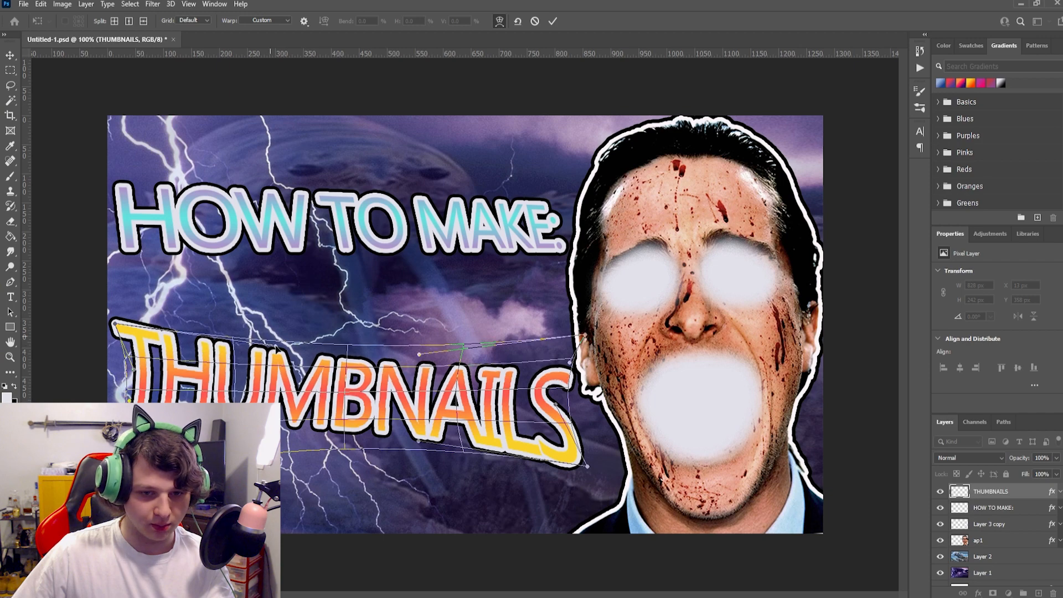
key(Return)
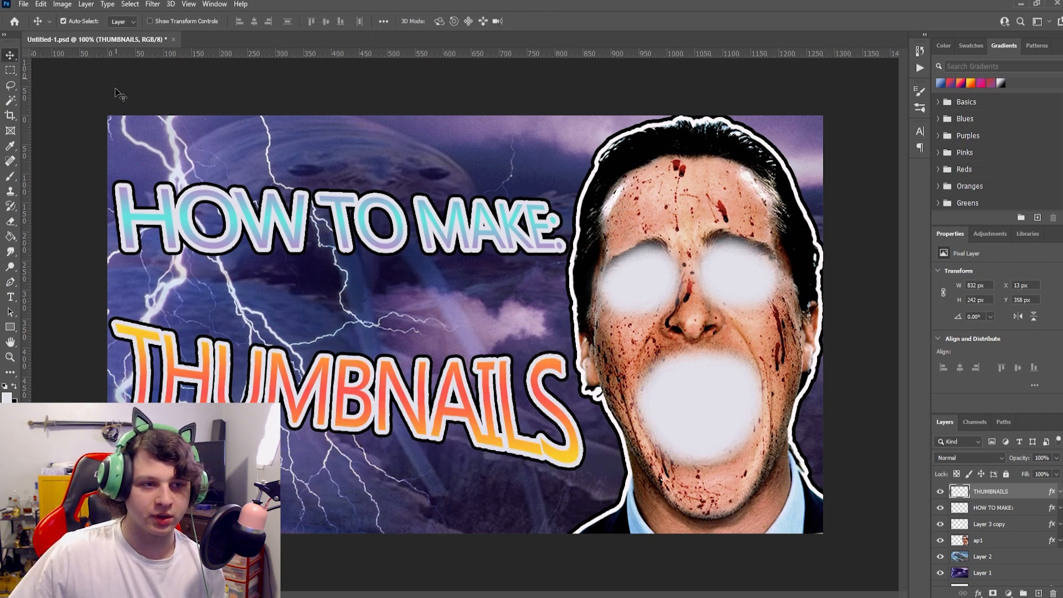
Move the tapered "HOW TO MAKE:" headline closer to "THUMBNAILS", at about X 13, Y 163 px.
drag(387, 247, 395, 271)
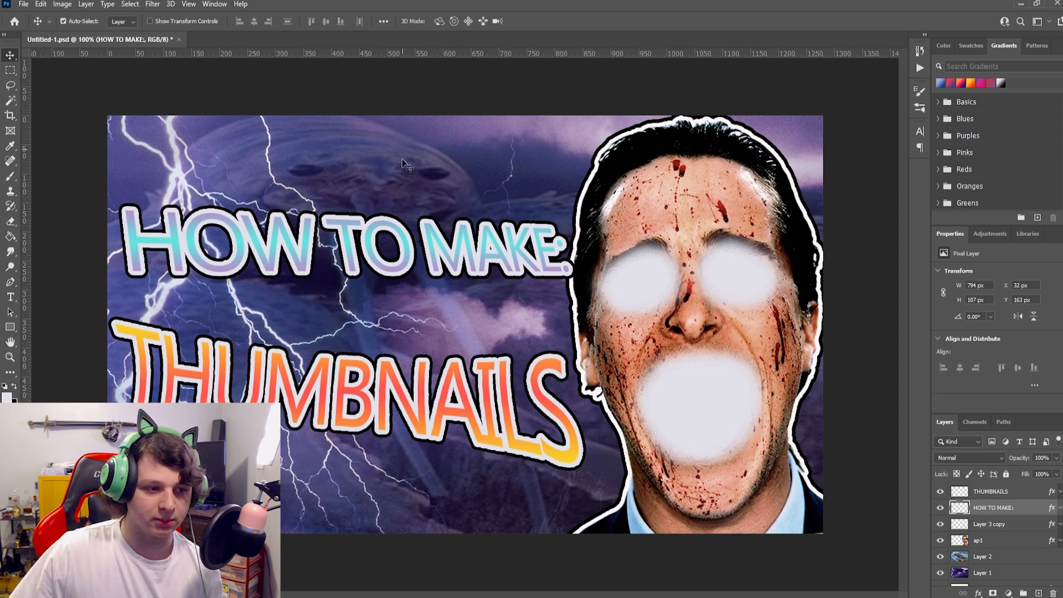
drag(410, 249, 400, 246)
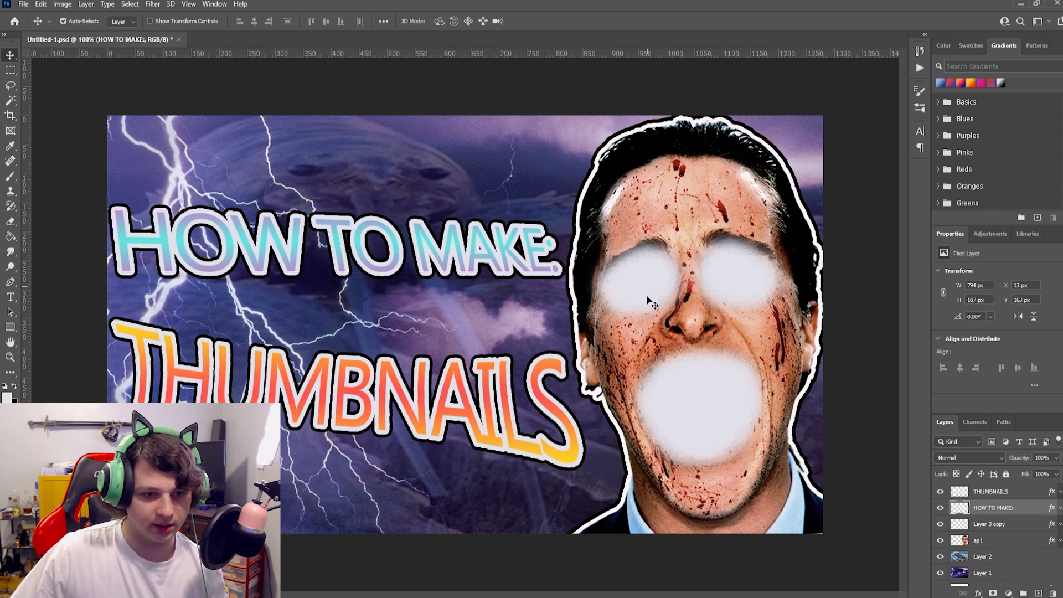
Stamp all visible layers into a new merged layer above "THUMBNAILS".
key(alt+bracketright)
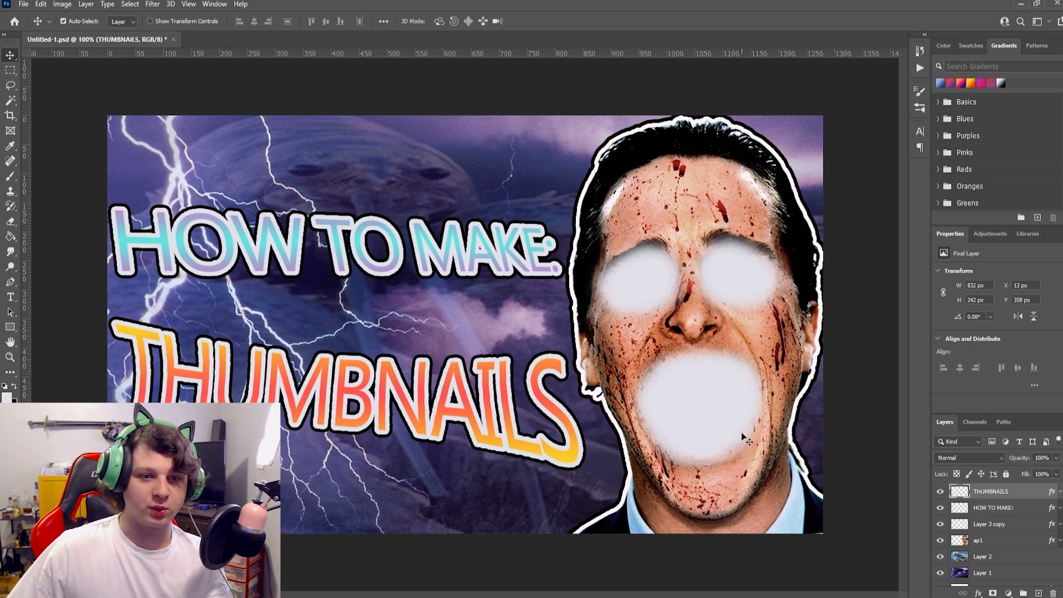
key(ctrl)
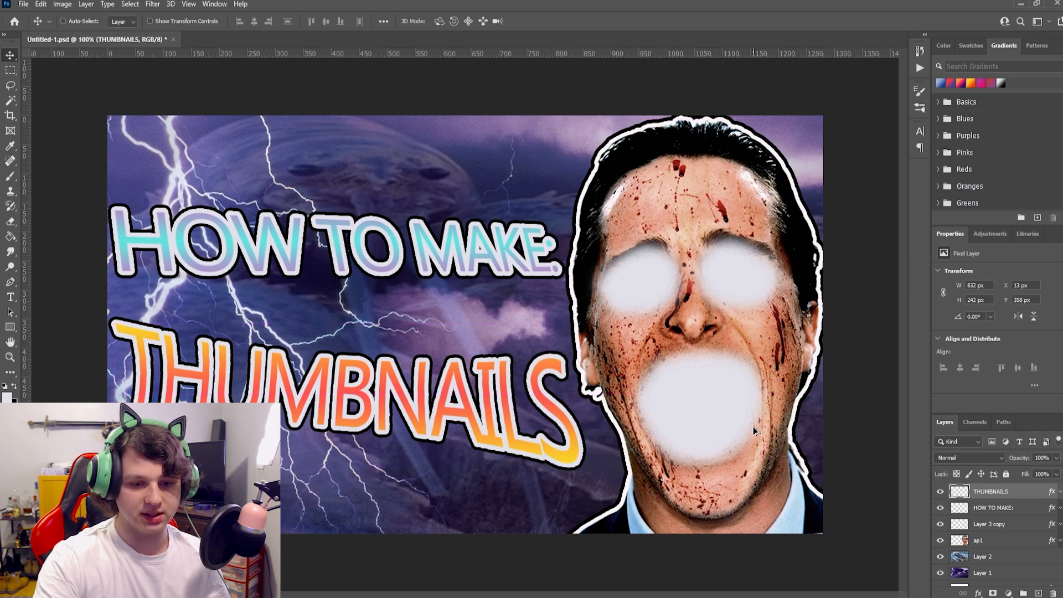
key(ctrl+shift+alt+e)
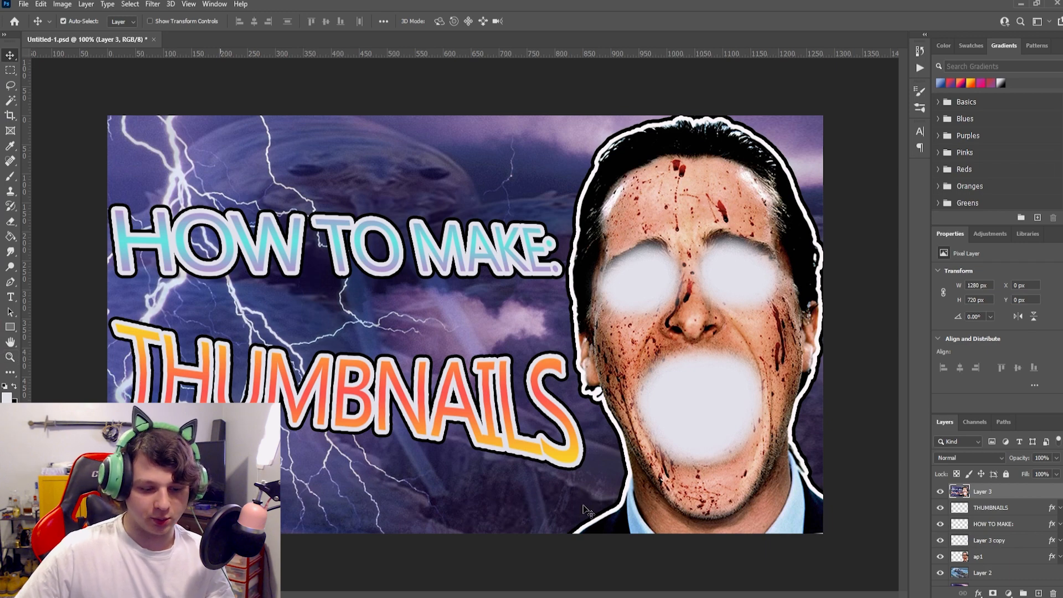
Rotate the merged layer about 2.5° clockwise and enlarge it to about 1410 × 808 px at X -12, Y -44 px.
key(ctrl+minus)
key(ctrl+minus)
key(ctrl+minus)
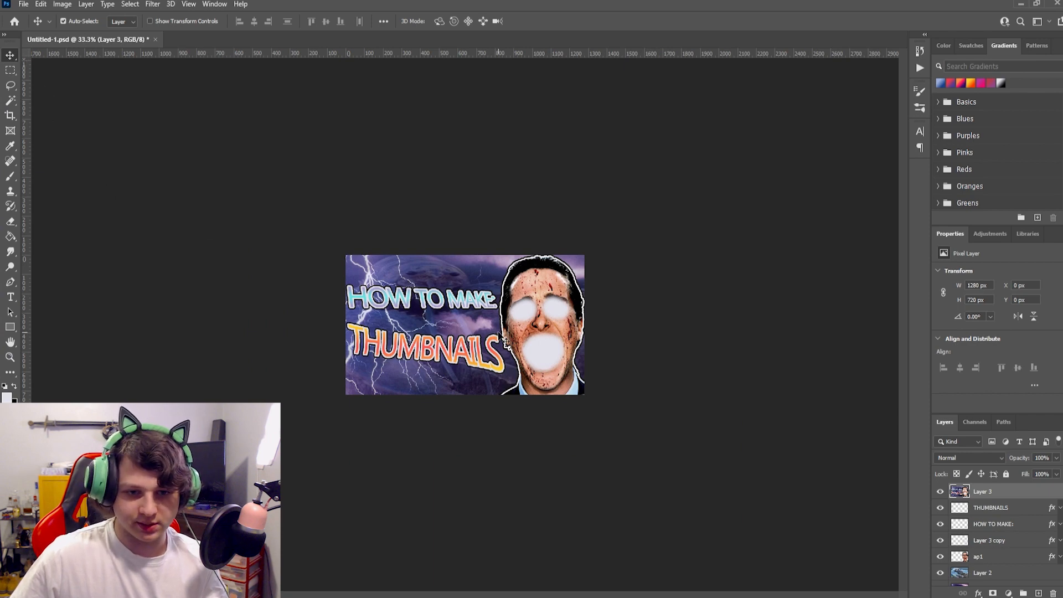
key(ctrl+t)
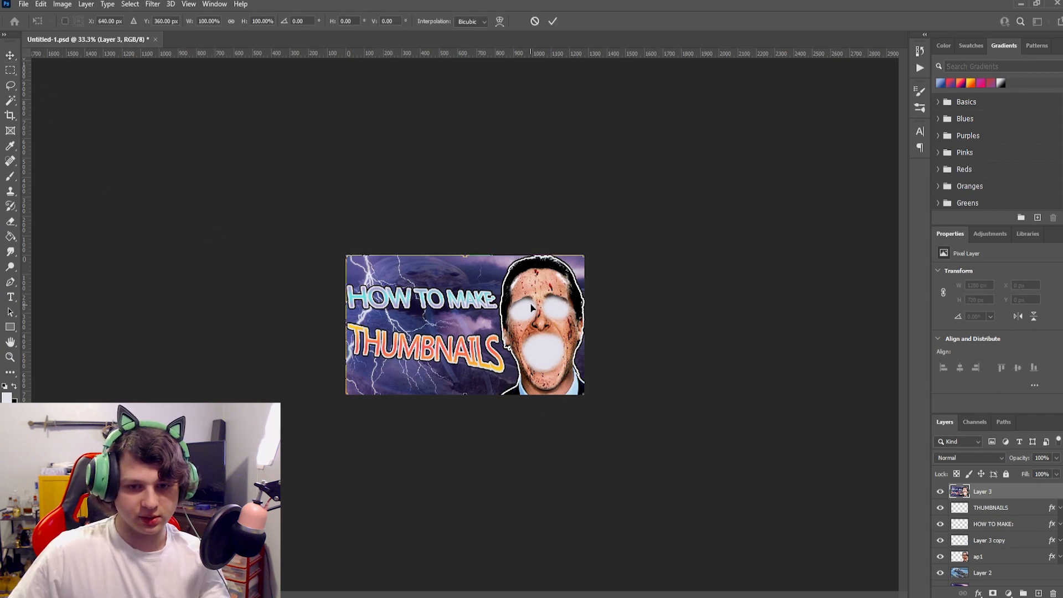
drag(590, 252, 596, 255)
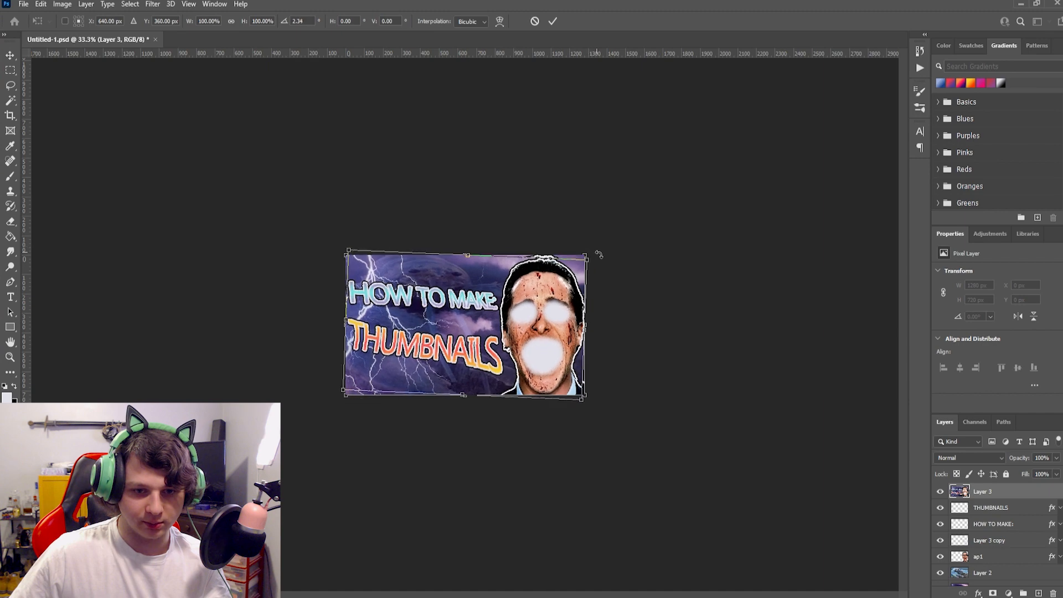
drag(343, 389, 328, 396)
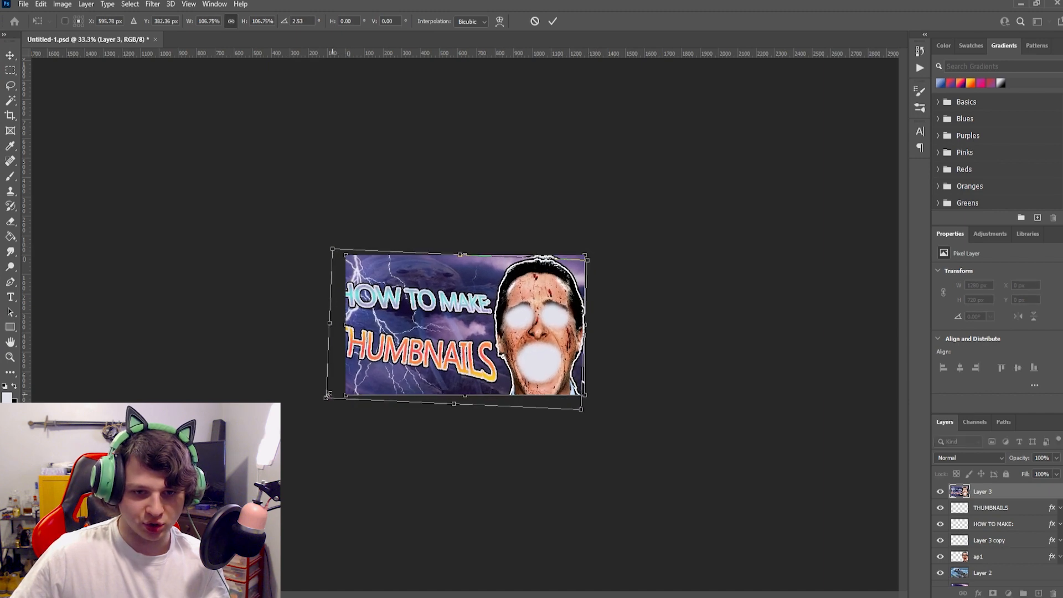
drag(476, 367, 488, 367)
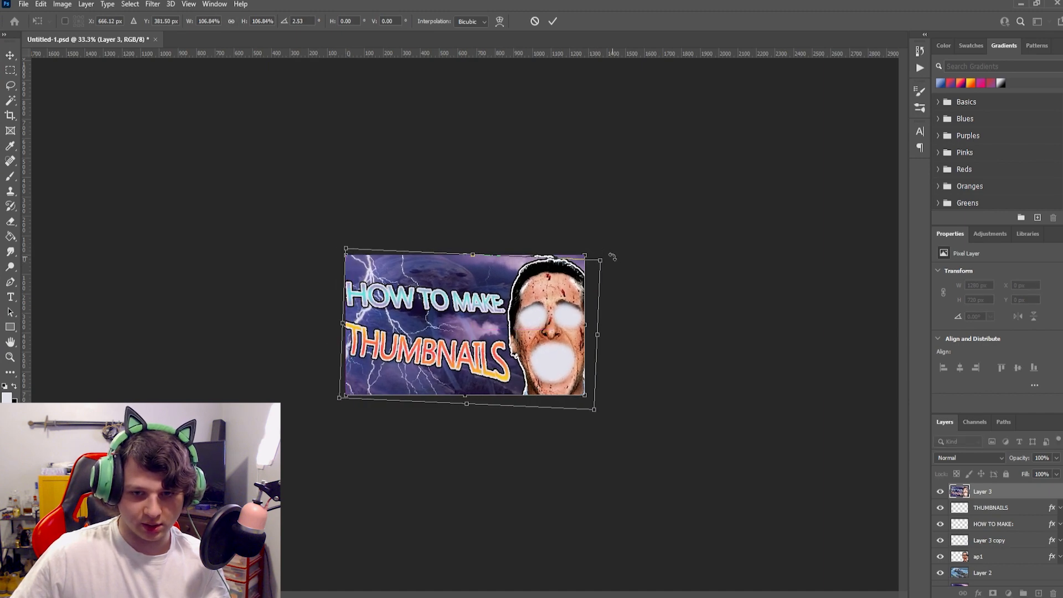
drag(612, 250, 603, 258)
key(ctrl+z)
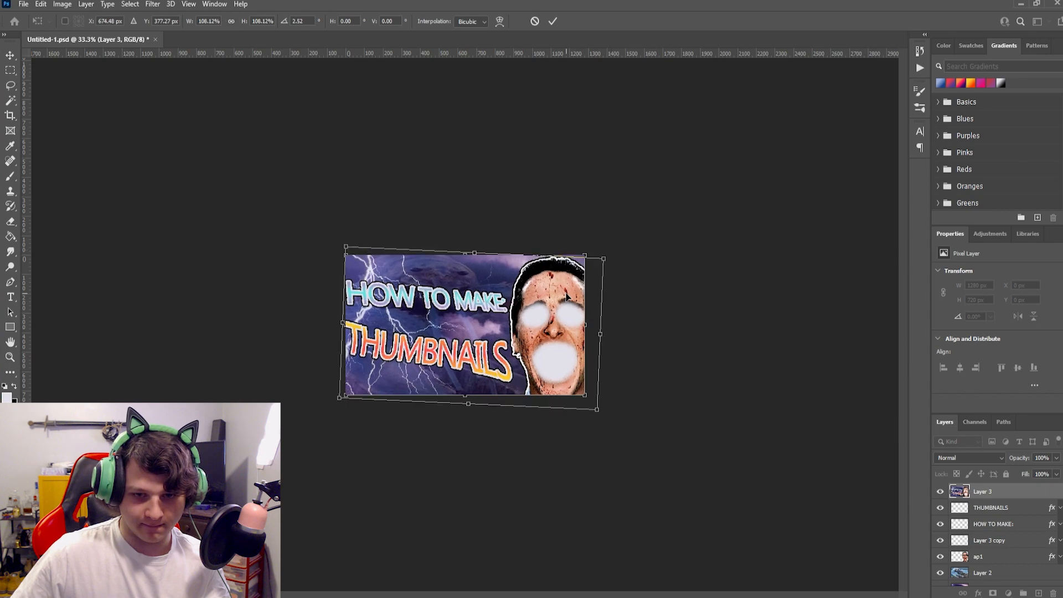
drag(567, 296, 570, 292)
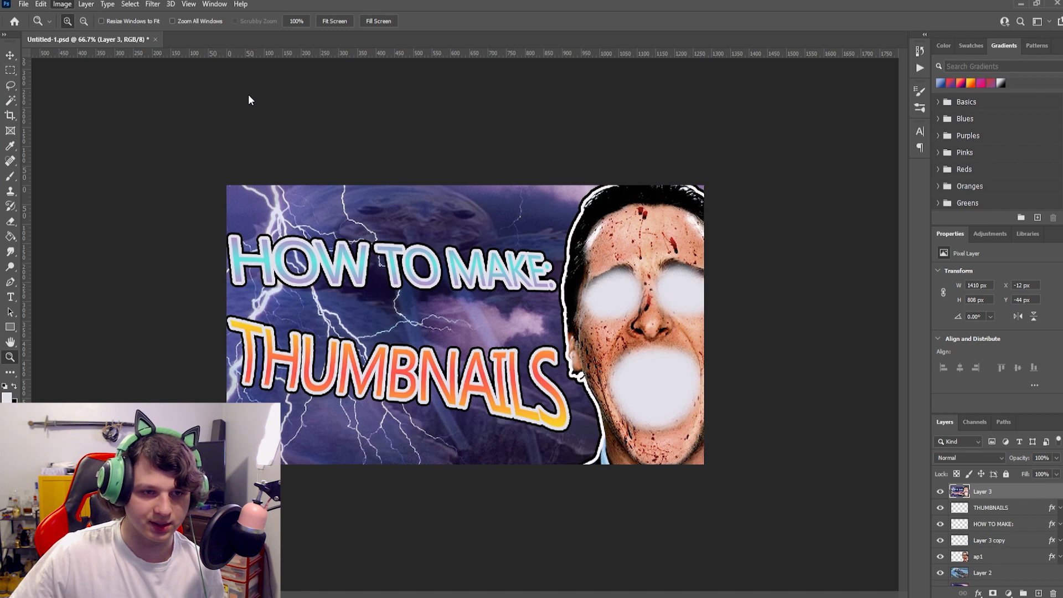
Moderately boost the color saturation of the merged layer.
key(i)
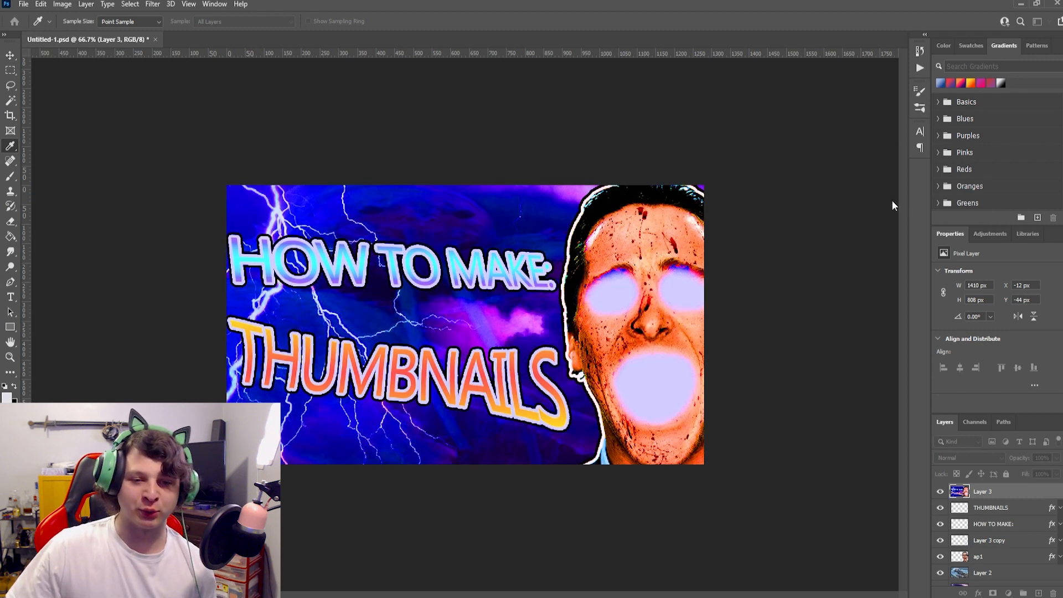
key(z)
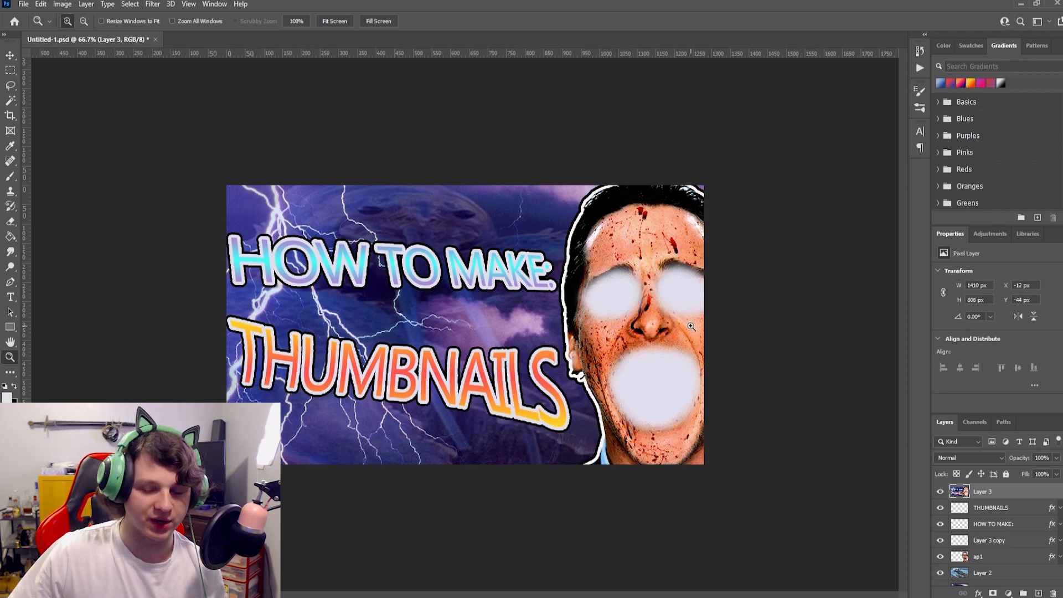
key(v)
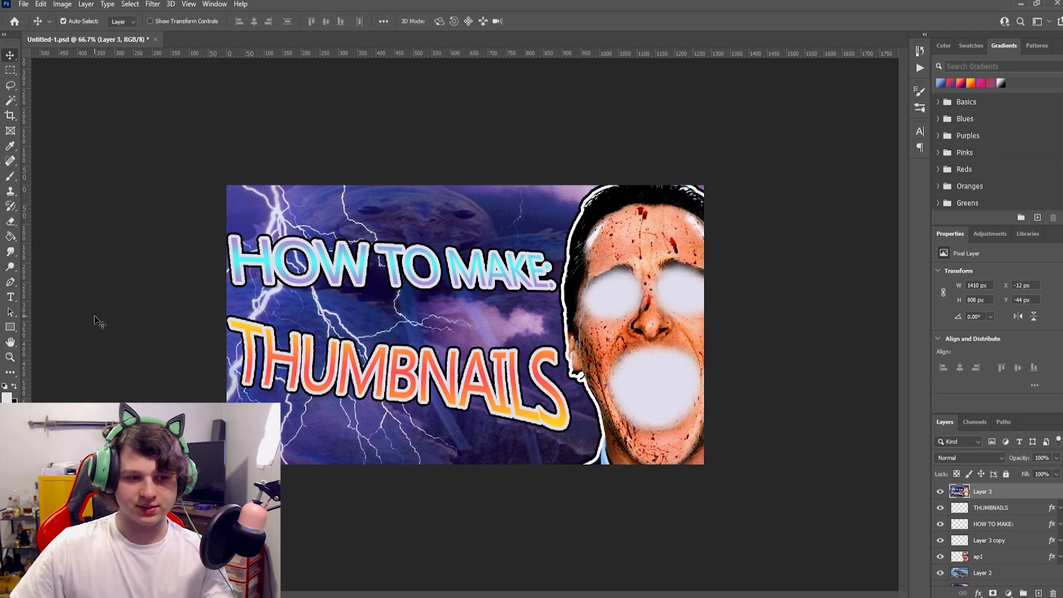